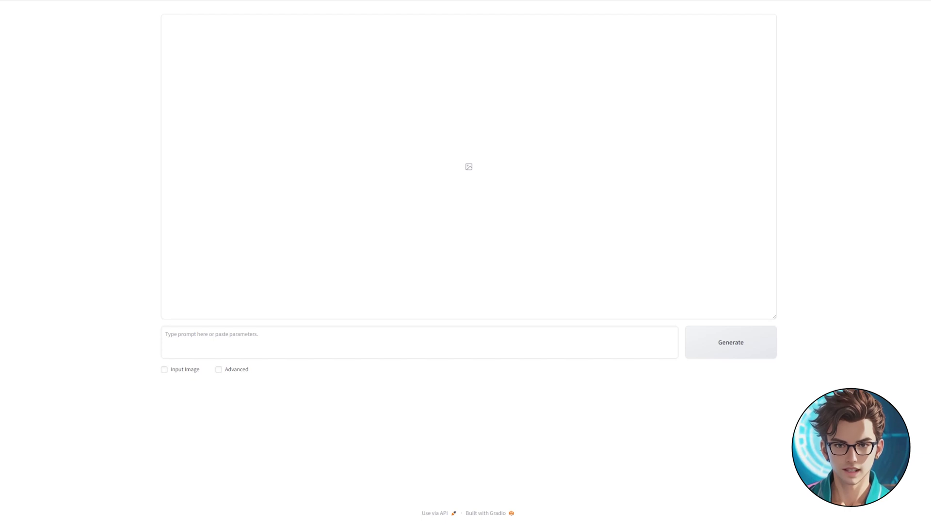
Step: Turn on the Advanced settings and set Image Number to 4
{"action": "left_click", "coordinate": [240, 373]}
{"action": "double_click", "coordinate": [741, 269]}
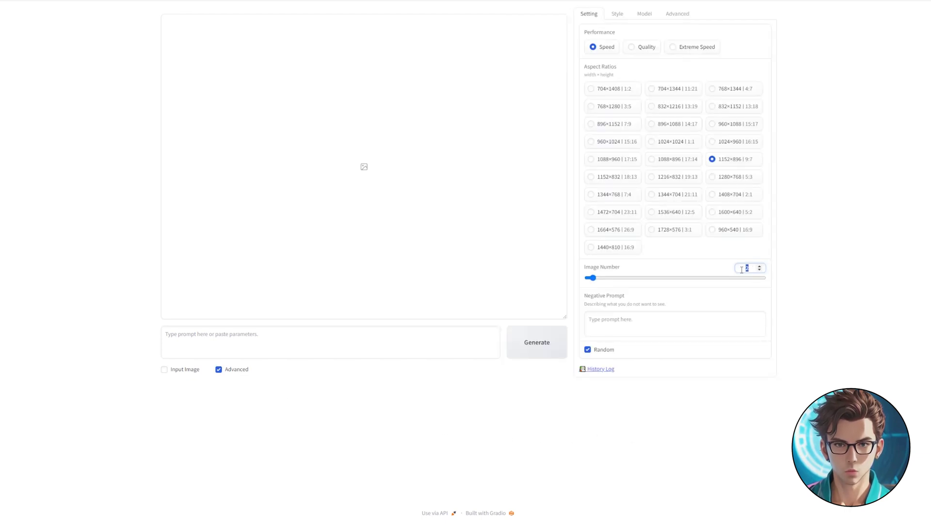
{"action": "type", "text": "4"}
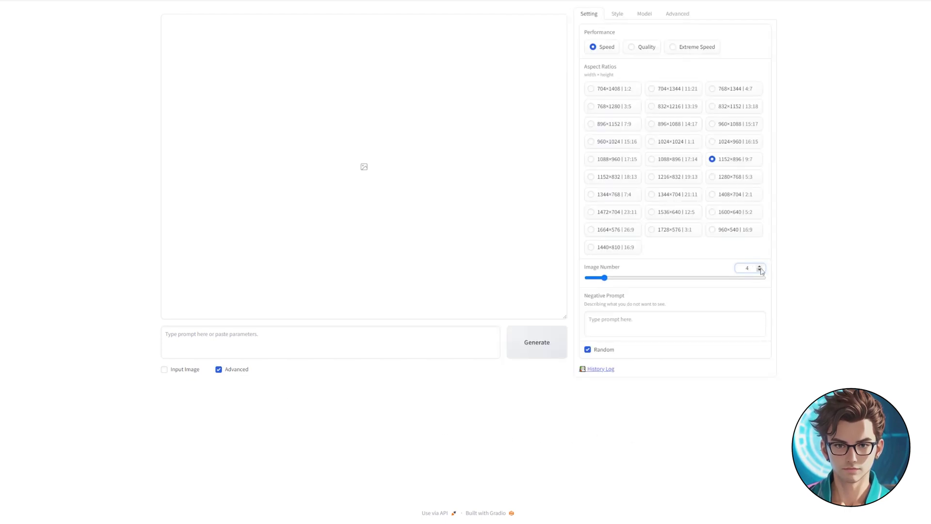
{"action": "double_click", "coordinate": [591, 31]}
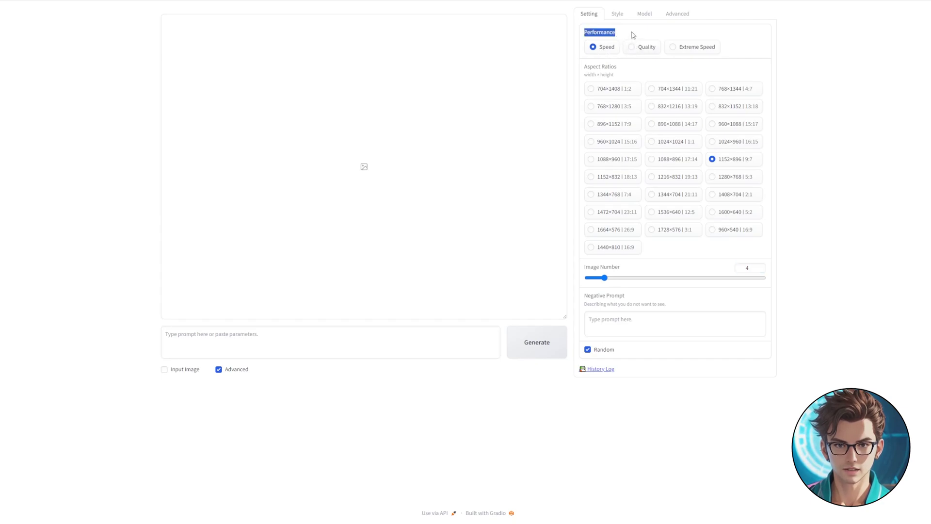
{"action": "left_click", "coordinate": [633, 34]}
Step: Browse the Style presets and Base Model list without changes, ending on Guidance Scale and Sharpness
{"action": "left_click", "coordinate": [617, 14]}
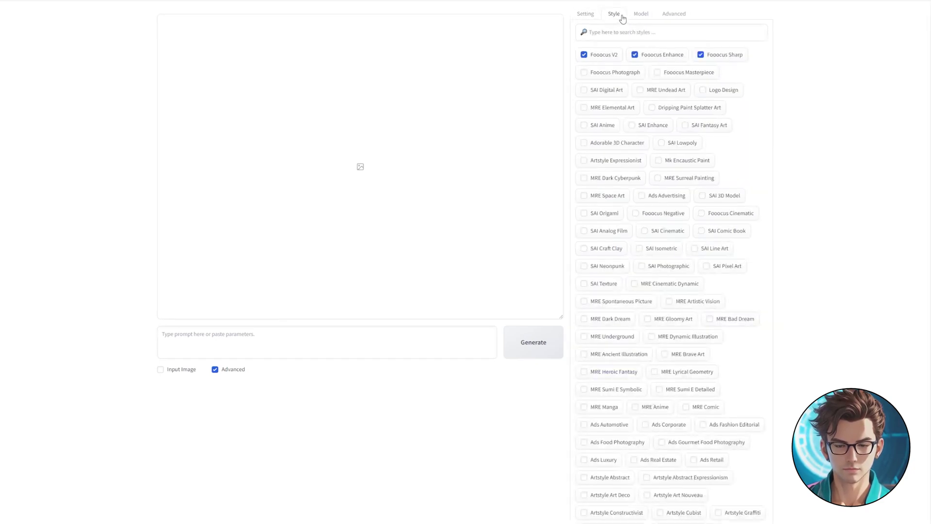
{"action": "mouse_move", "coordinate": [598, 56]}
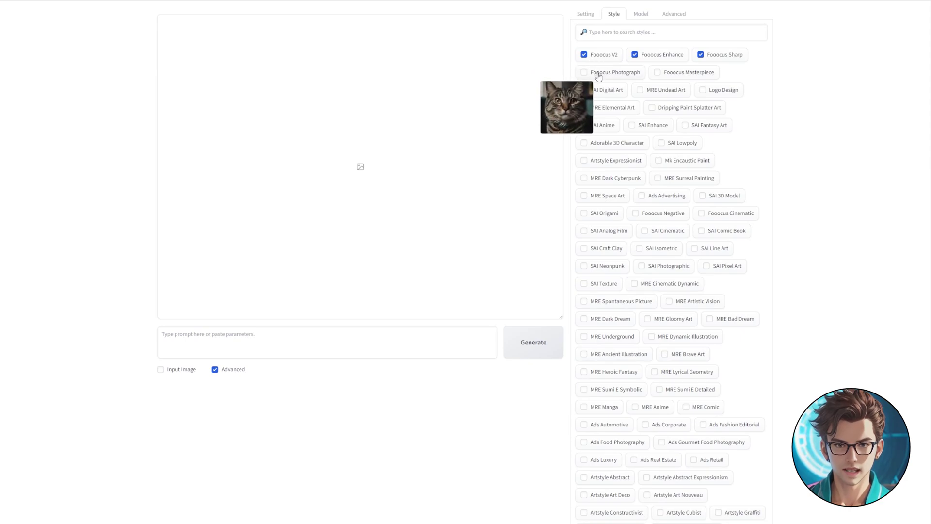
{"action": "left_click", "coordinate": [644, 20]}
{"action": "left_click", "coordinate": [646, 48]}
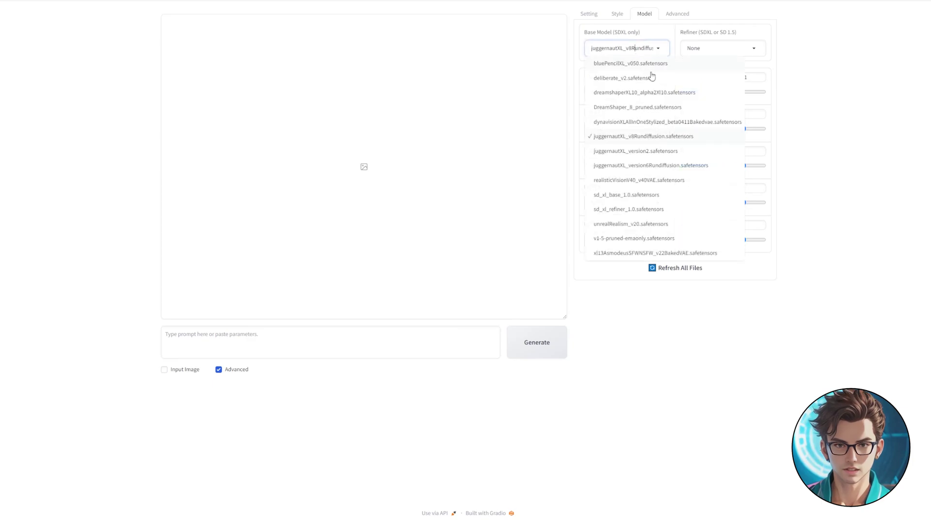
{"action": "left_click", "coordinate": [663, 138]}
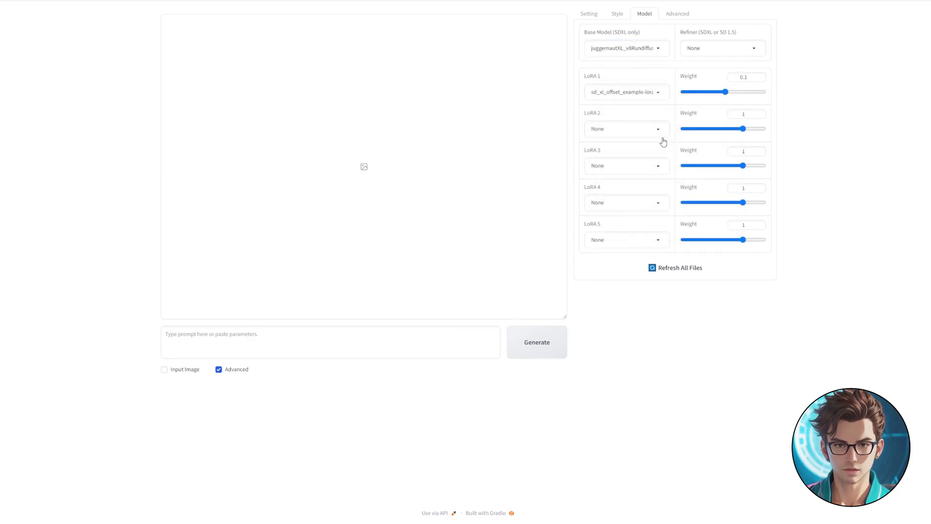
{"action": "left_click", "coordinate": [671, 14]}
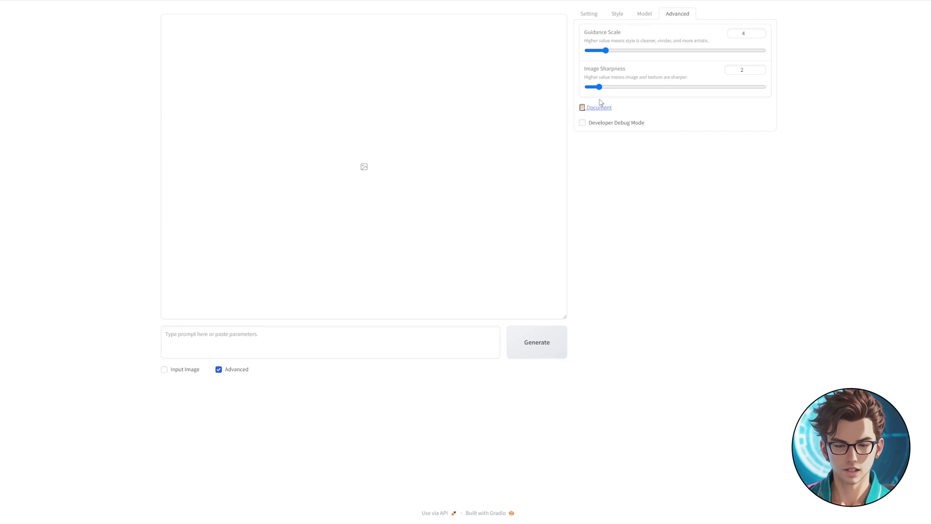
Step: Enable Input Image and switch to the Image Prompt panel
{"action": "left_click", "coordinate": [594, 19]}
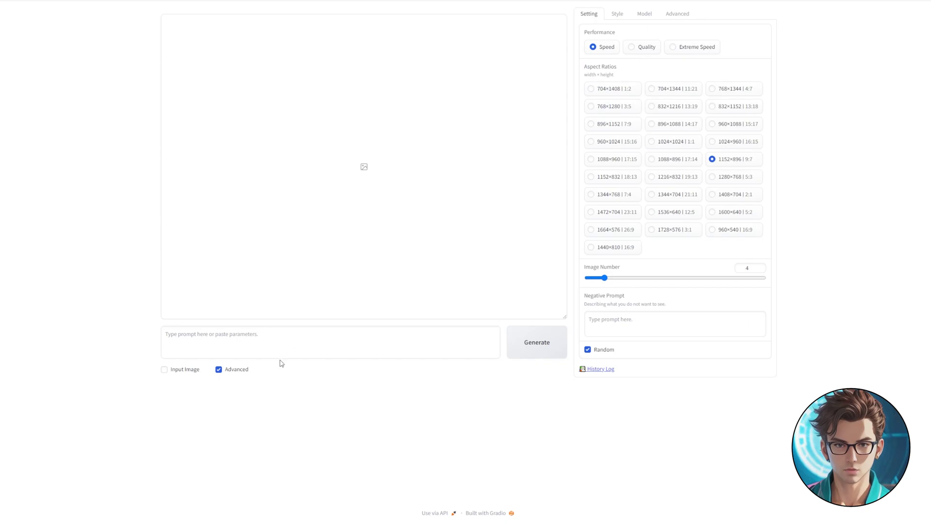
{"action": "left_click", "coordinate": [165, 370]}
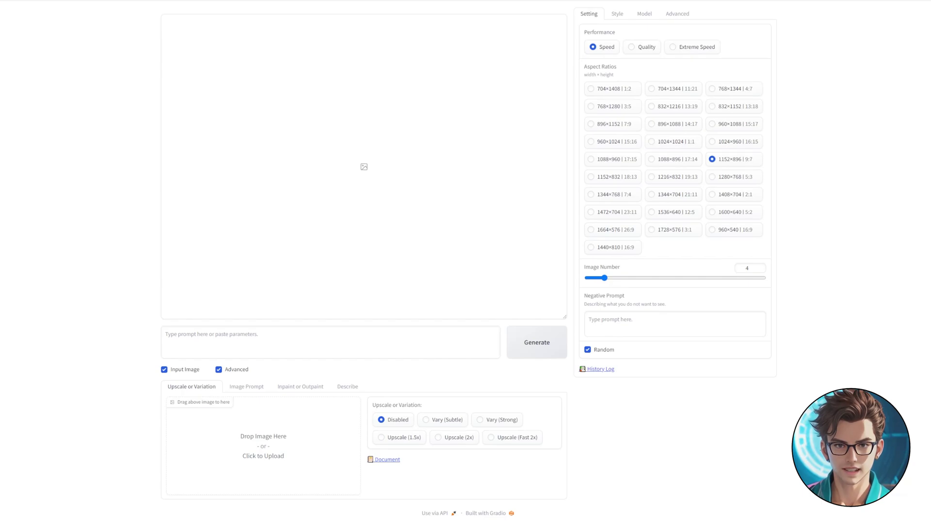
{"action": "left_click", "coordinate": [246, 386]}
{"action": "scroll", "coordinate": [162, 372], "scroll_direction": "down", "scroll_amount": 4}
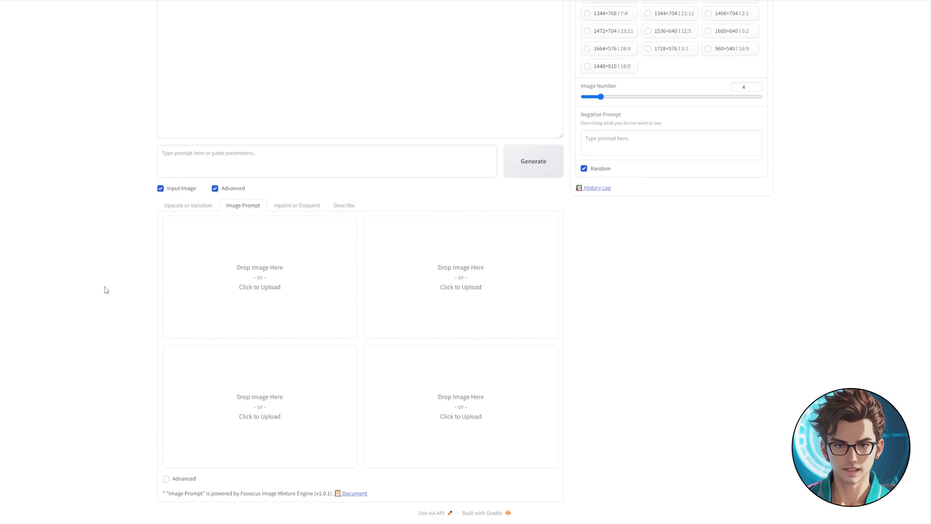
Step: Load the blonde woman's portrait as a FaceSwap image prompt (Stop At 0.9, Weight 0.75)
{"action": "left_click_drag", "start_coordinate": [106, 290], "coordinate": [217, 281]}
{"action": "left_click", "coordinate": [166, 478]}
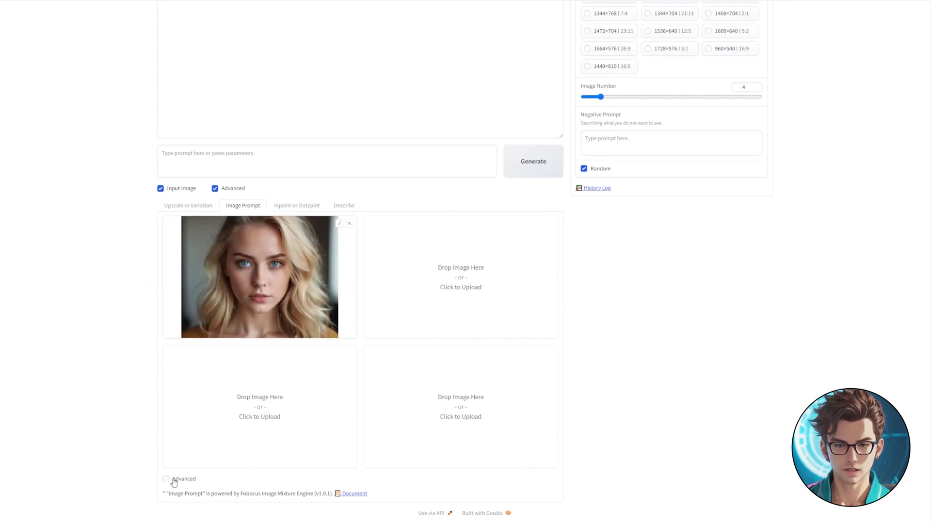
{"action": "scroll", "coordinate": [128, 334], "scroll_direction": "down", "scroll_amount": 2}
{"action": "scroll", "coordinate": [130, 341], "scroll_direction": "up", "scroll_amount": 2}
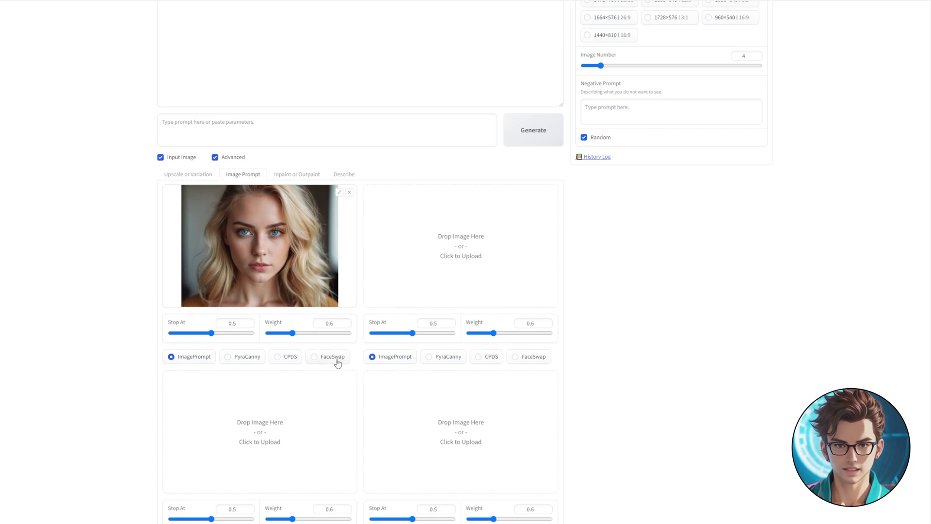
{"action": "left_click", "coordinate": [337, 360]}
{"action": "scroll", "coordinate": [100, 357], "scroll_direction": "up", "scroll_amount": 4}
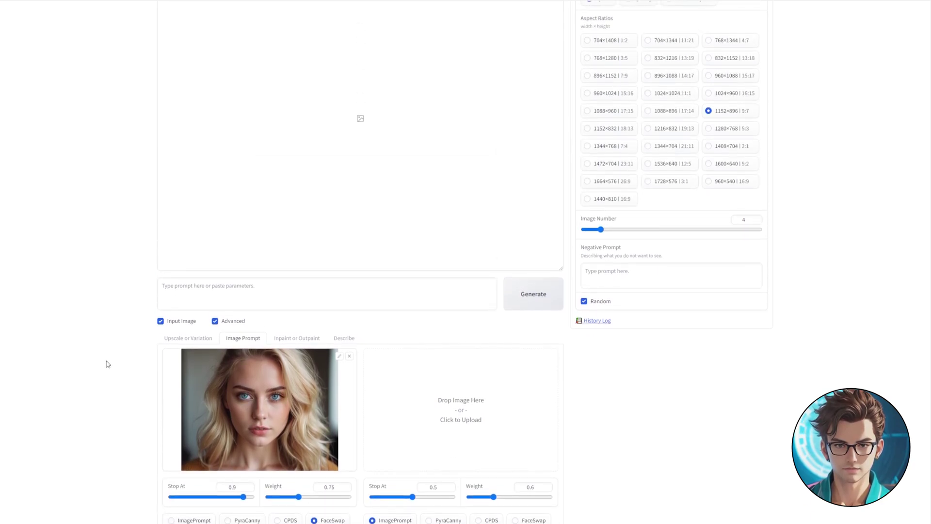
{"action": "scroll", "coordinate": [107, 363], "scroll_direction": "up", "scroll_amount": 1}
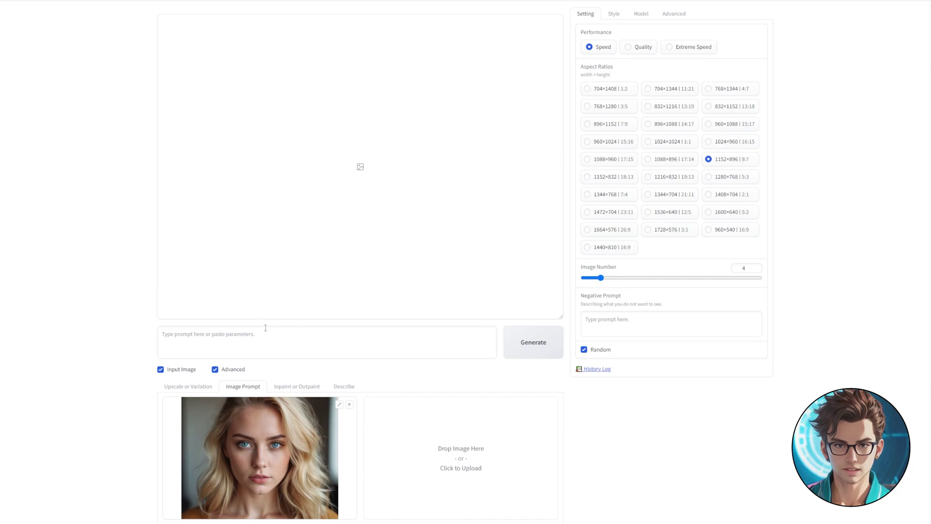
Step: Generate images from the pasted picnic-in-the-park prompt with its trailing blank line removed
{"action": "type", "text": "Beautiful 26-year-old woman with golden blonde hair and blue eyes enjoying a picnic in the park."}
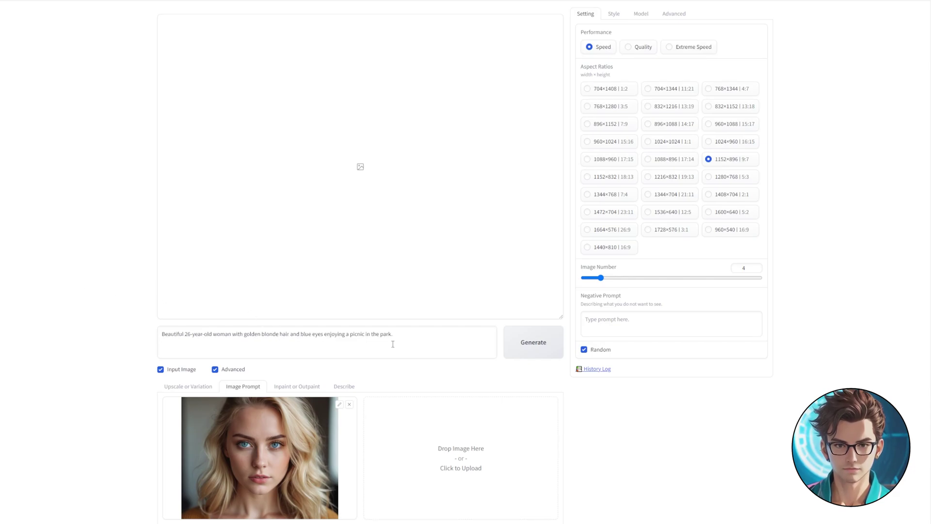
{"action": "key", "text": "BackSpace"}
{"action": "left_click", "coordinate": [531, 352]}
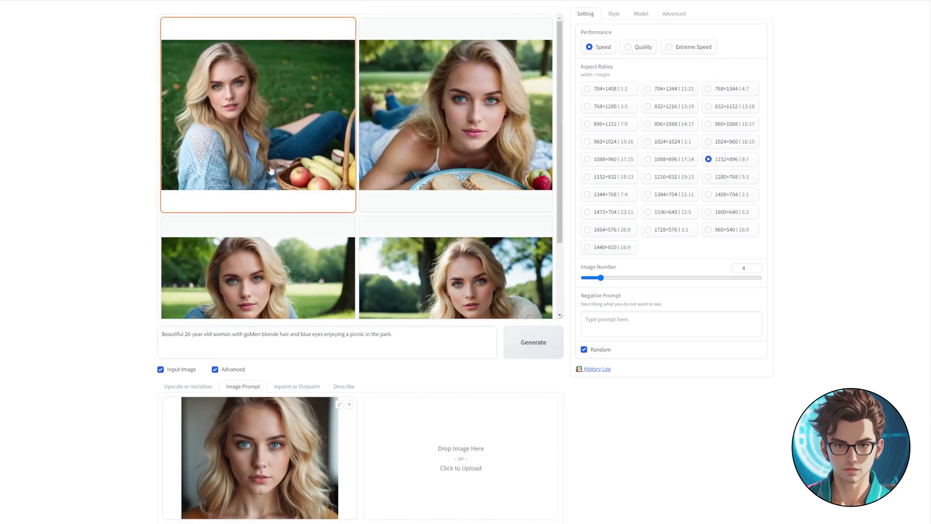
Step: Enlarge each of the four picnic images in turn
{"action": "left_click", "coordinate": [266, 136]}
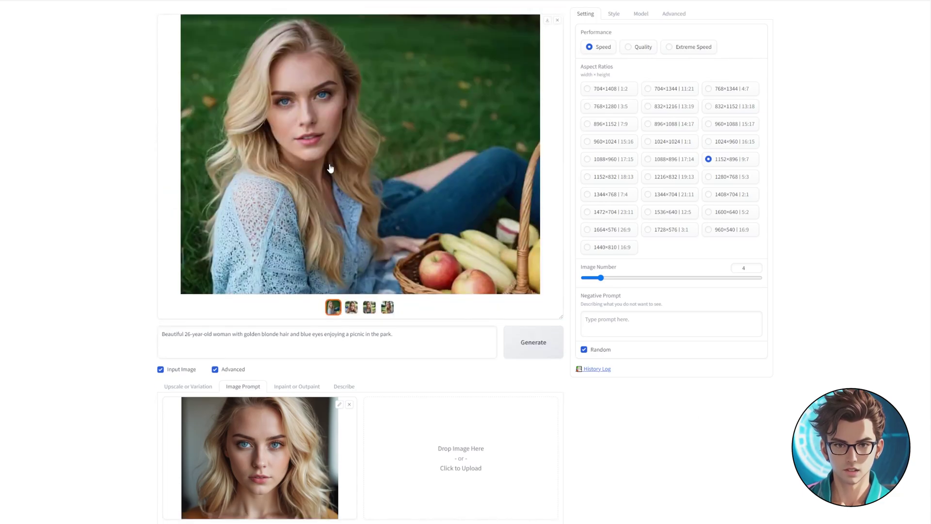
{"action": "left_click", "coordinate": [297, 203]}
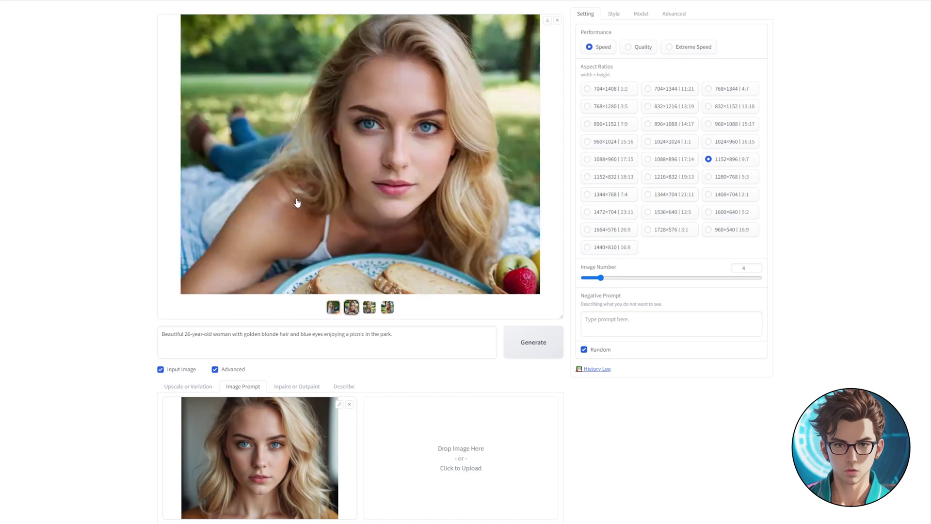
{"action": "left_click", "coordinate": [344, 199]}
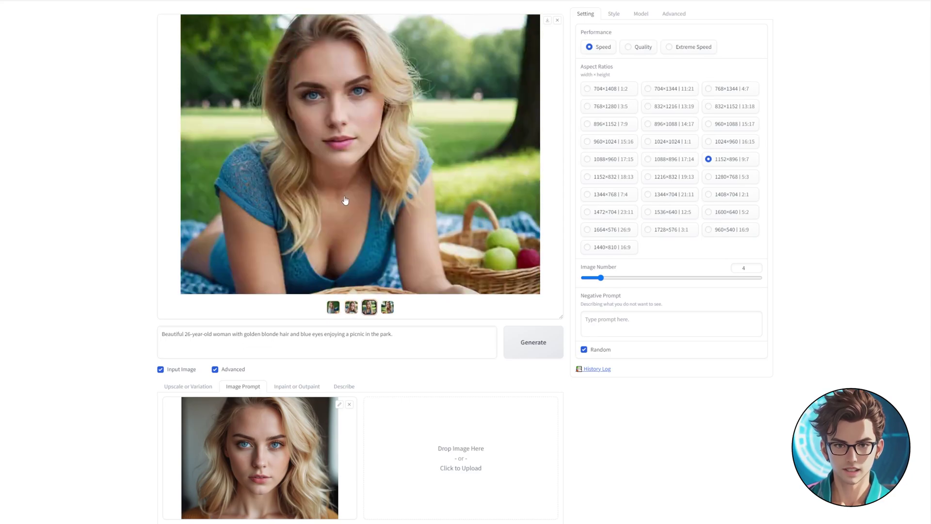
{"action": "left_click", "coordinate": [389, 212]}
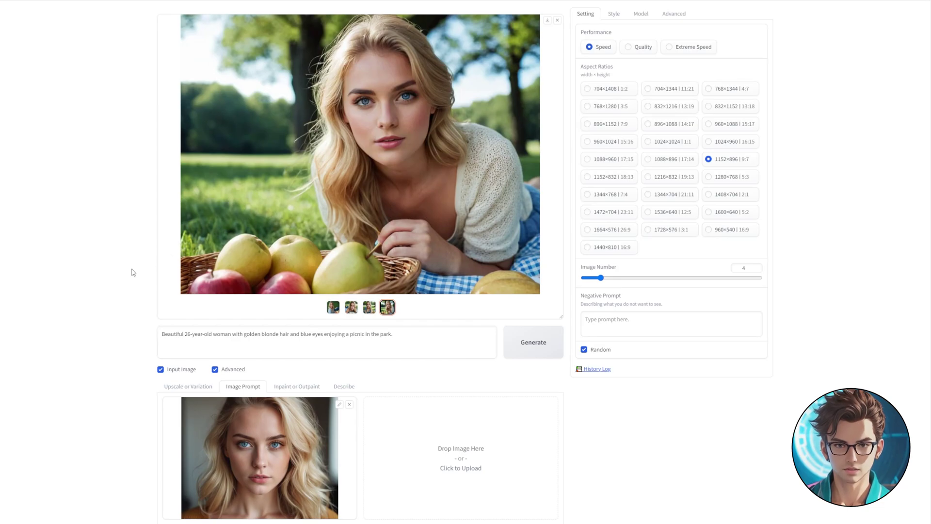
Step: Raise the FaceSwap weight from 0.75 to 1.3 and generate new picnic images
{"action": "scroll", "coordinate": [130, 283], "scroll_direction": "down", "scroll_amount": 2}
{"action": "scroll", "coordinate": [308, 375], "scroll_direction": "down", "scroll_amount": 1}
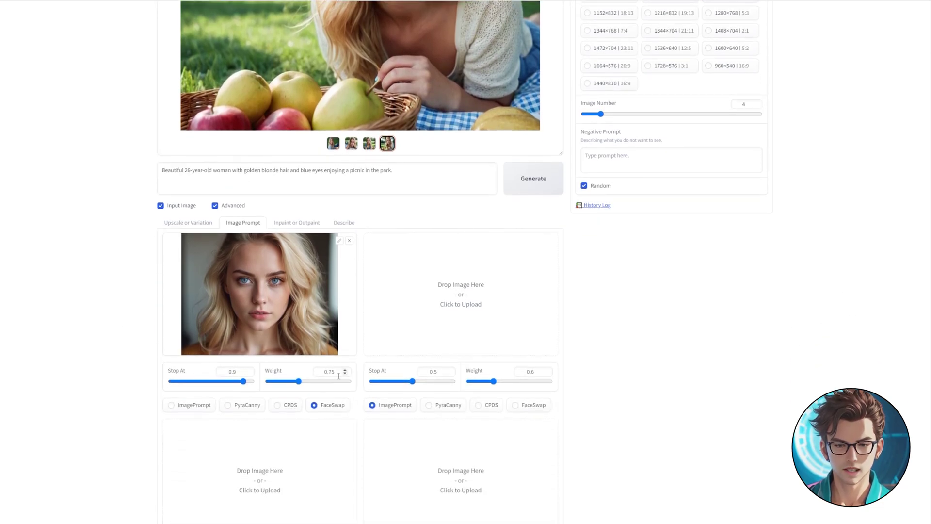
{"action": "left_click", "coordinate": [328, 371]}
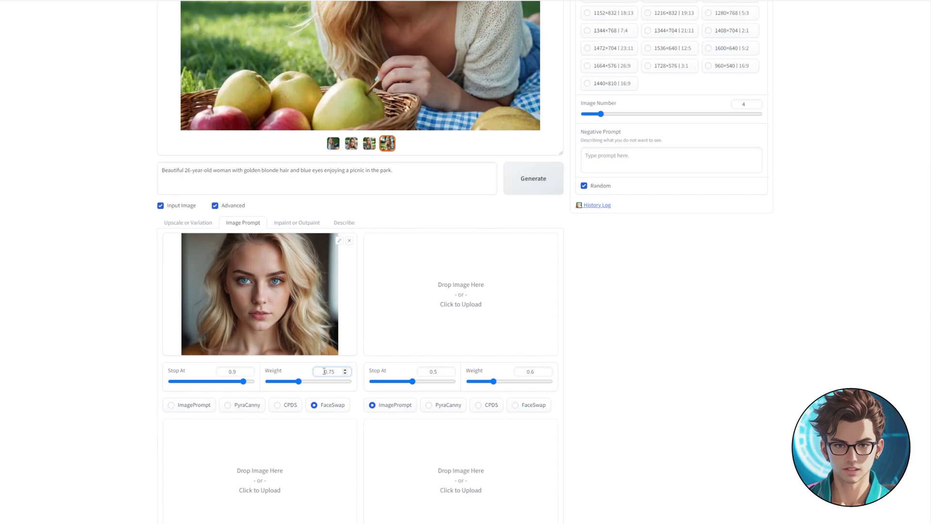
{"action": "key", "text": "ctrl+a"}
{"action": "type", "text": "1"}
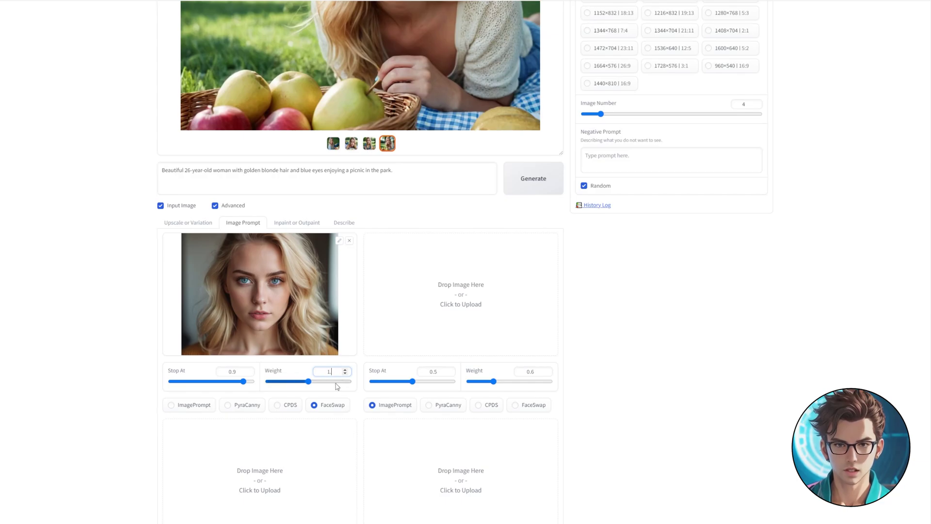
{"action": "type", "text": ".3"}
{"action": "key", "text": "ctrl+Return"}
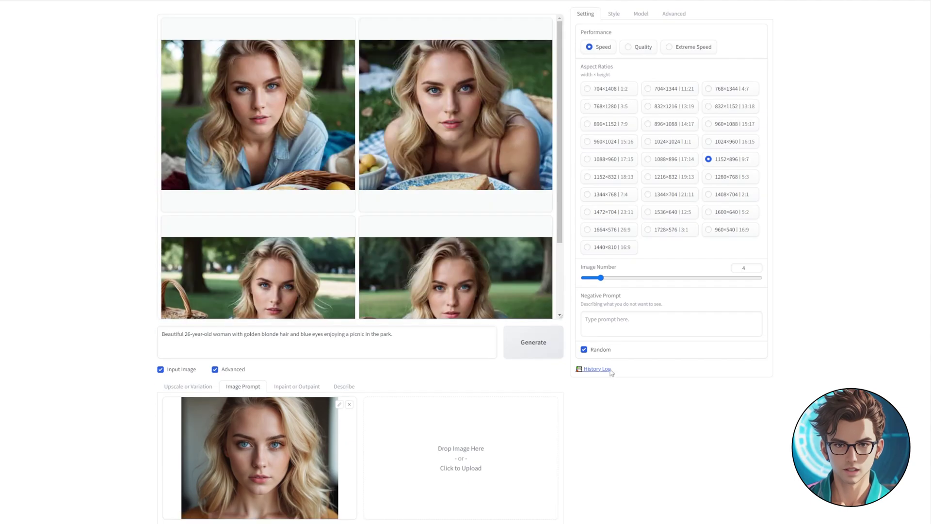
Step: Browse the new picnic images full-window, then close the viewer
{"action": "left_click", "coordinate": [277, 156]}
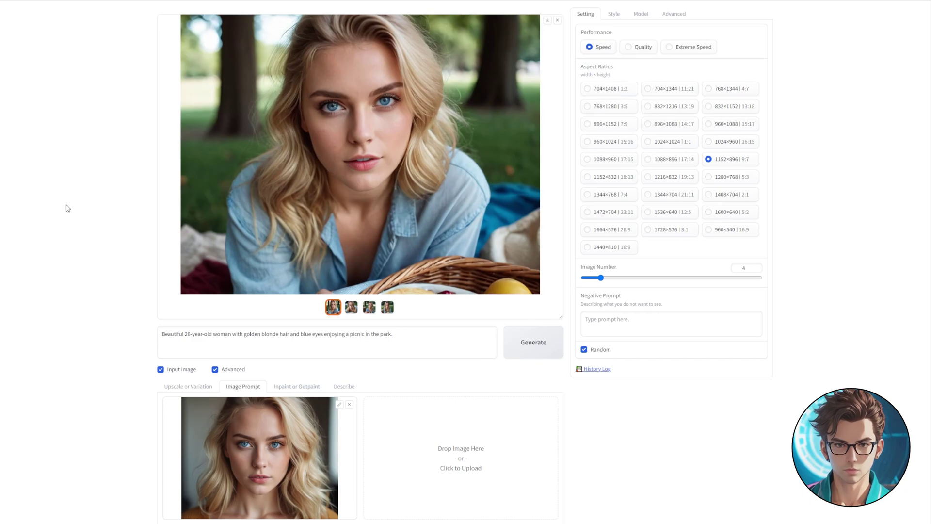
{"action": "key", "text": "Right"}
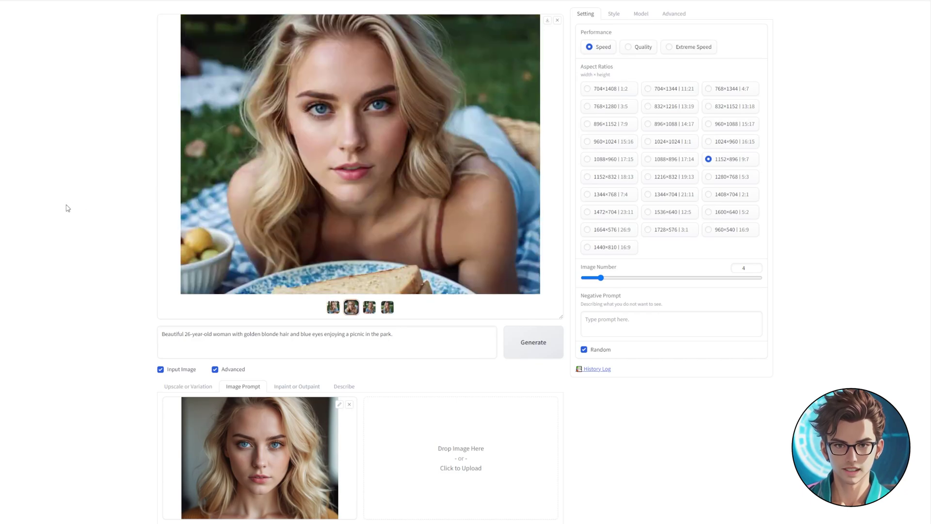
{"action": "key", "text": "Right"}
{"action": "key", "text": "Right"}
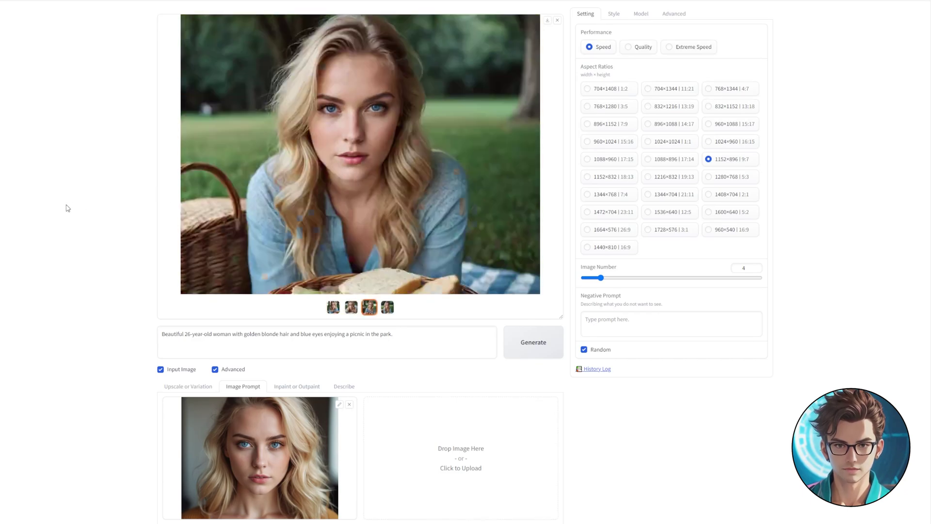
{"action": "left_click", "coordinate": [315, 206]}
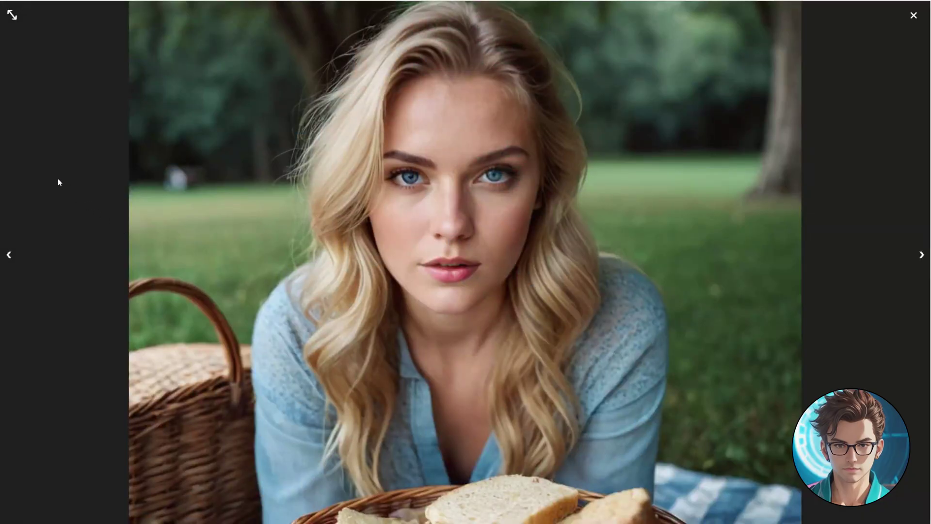
{"action": "key", "text": "Right"}
{"action": "key", "text": "Right"}
{"action": "key", "text": "Right"}
{"action": "key", "text": "Right"}
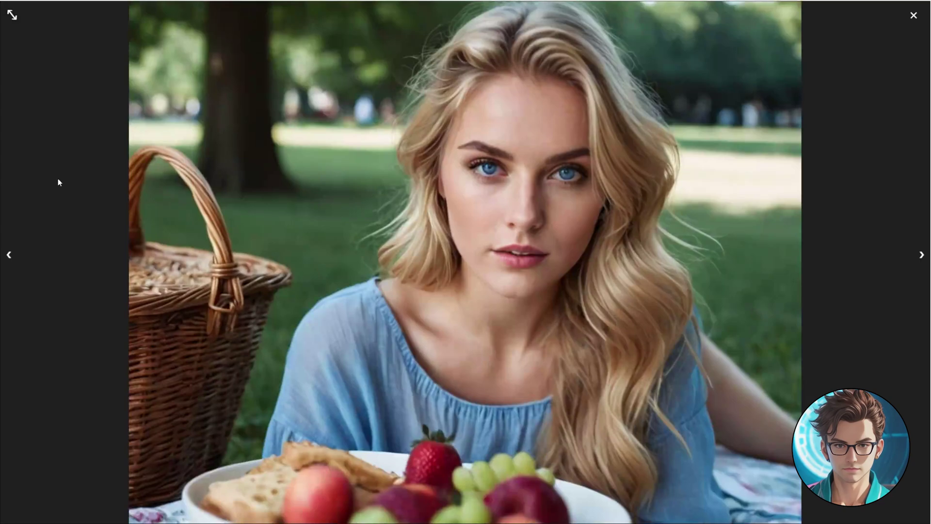
{"action": "key", "text": "Escape"}
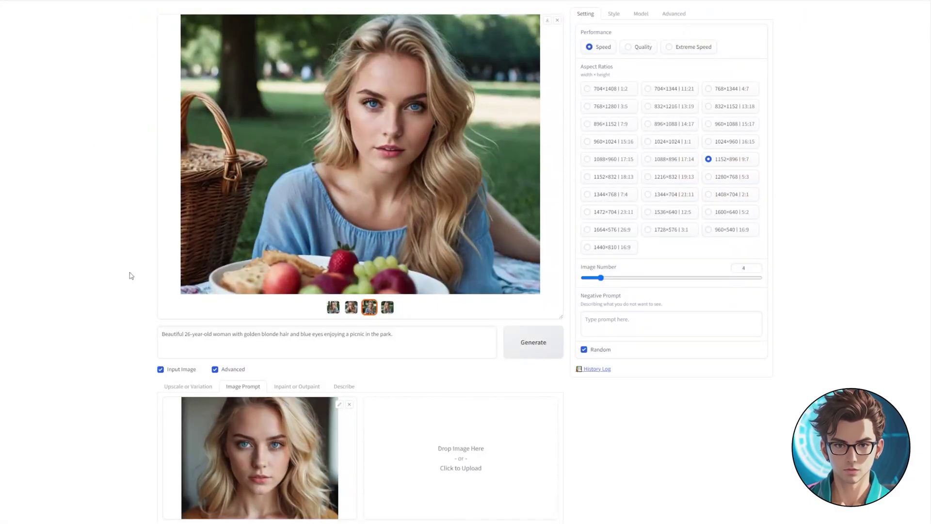
{"action": "scroll", "coordinate": [129, 274], "scroll_direction": "down", "scroll_amount": 3}
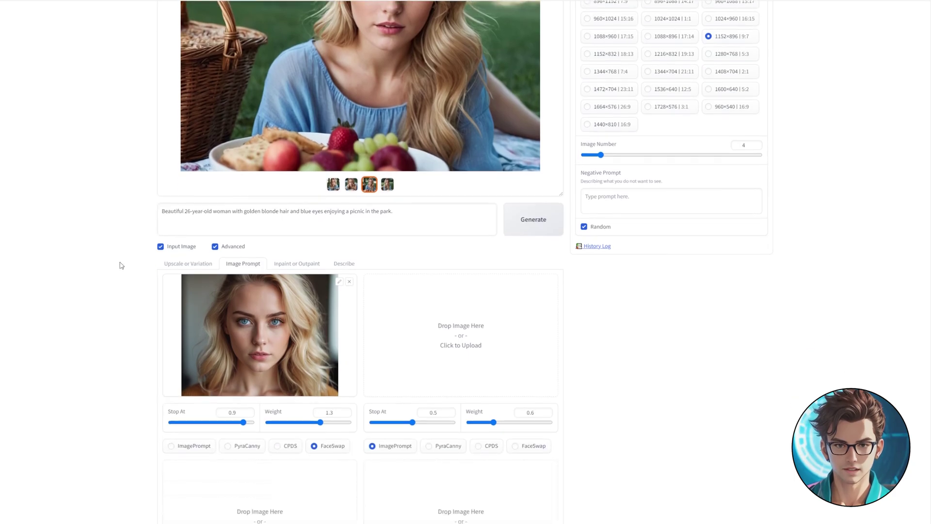
Step: Clear the prompt and describe the warrior photo into 'a young woman with blonde hair holds a huge sword'
{"action": "left_click", "coordinate": [351, 266]}
{"action": "left_click_drag", "start_coordinate": [165, 334], "coordinate": [328, 335]}
{"action": "key", "text": "ctrl+c"}
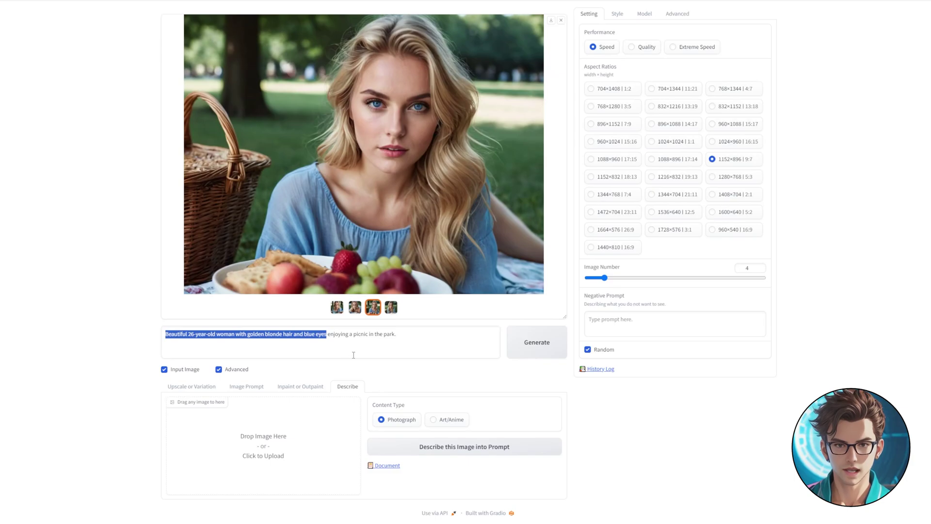
{"action": "key", "text": "BackSpace"}
{"action": "left_click_drag", "start_coordinate": [236, 334], "coordinate": [130, 330]}
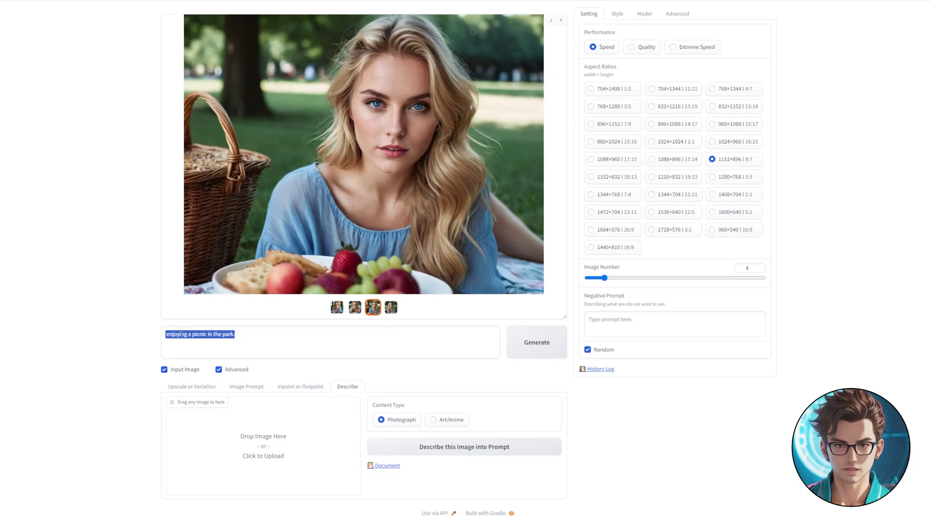
{"action": "key", "text": "BackSpace"}
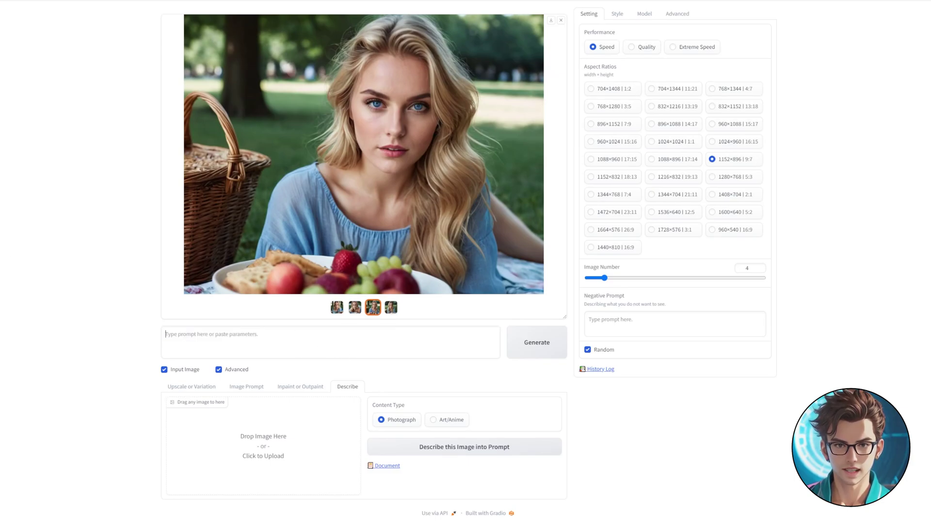
{"action": "left_click_drag", "start_coordinate": [266, 397], "coordinate": [308, 432]}
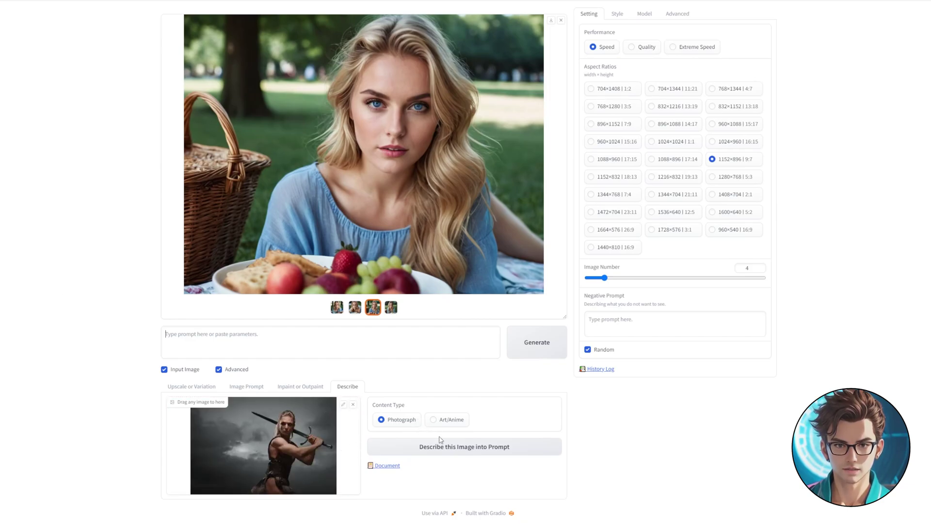
{"action": "left_click", "coordinate": [464, 447]}
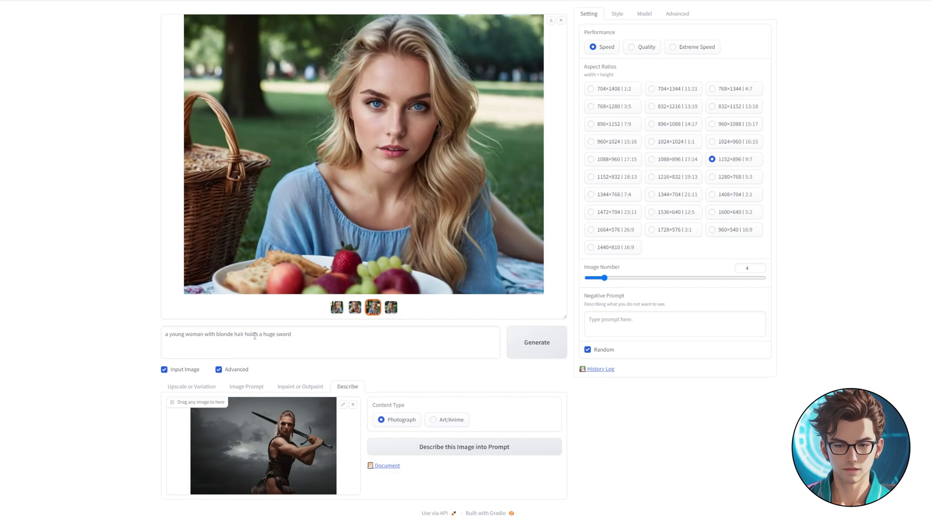
Step: Replace the short woman description in the prompt with the pasted detailed description
{"action": "left_click", "coordinate": [262, 387]}
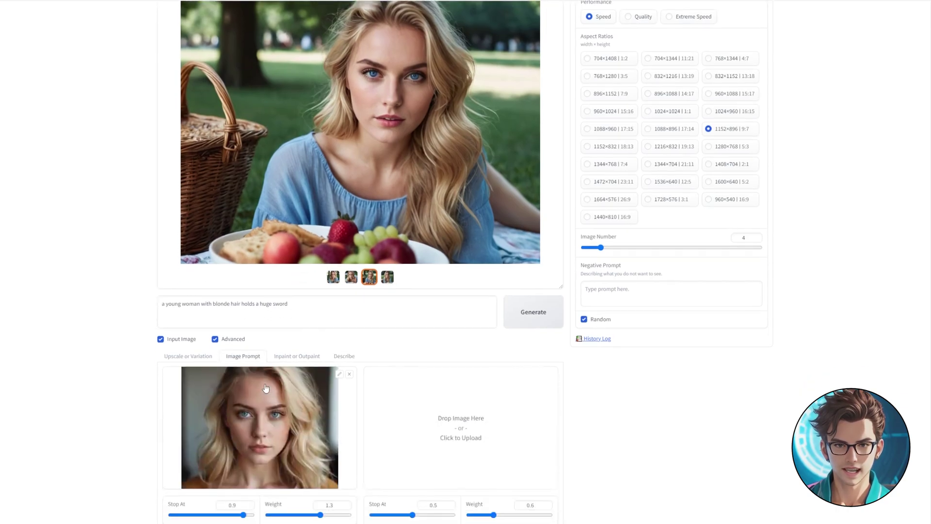
{"action": "scroll", "coordinate": [274, 299], "scroll_direction": "down", "scroll_amount": 5}
{"action": "scroll", "coordinate": [274, 299], "scroll_direction": "up", "scroll_amount": 2}
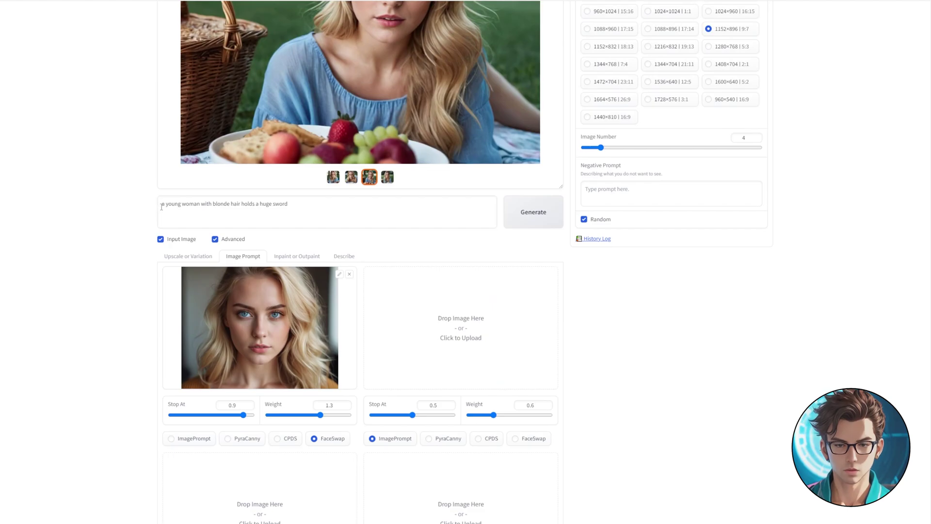
{"action": "left_click_drag", "start_coordinate": [174, 206], "coordinate": [242, 205]}
{"action": "key", "text": "ctrl+v"}
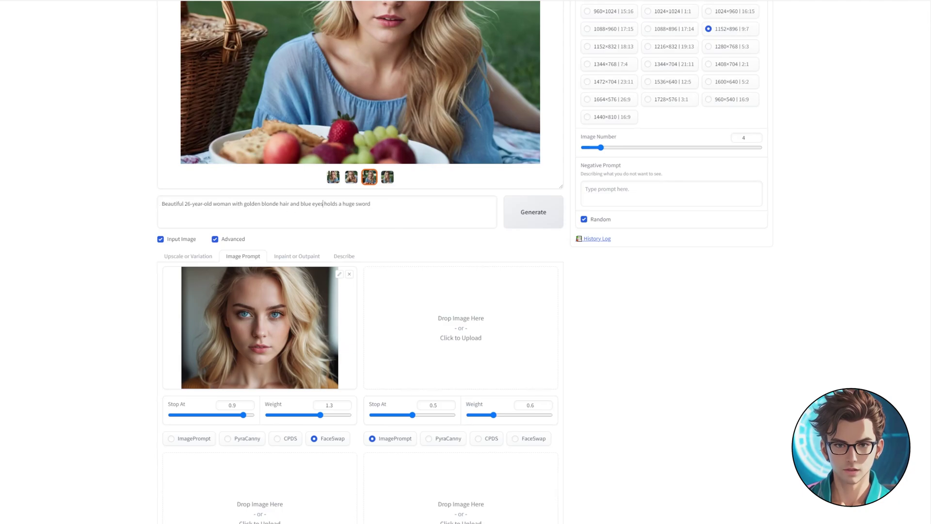
Step: Add the warrior photo as a second, PyraCanny image prompt and generate
{"action": "left_click_drag", "start_coordinate": [206, 302], "coordinate": [498, 276]}
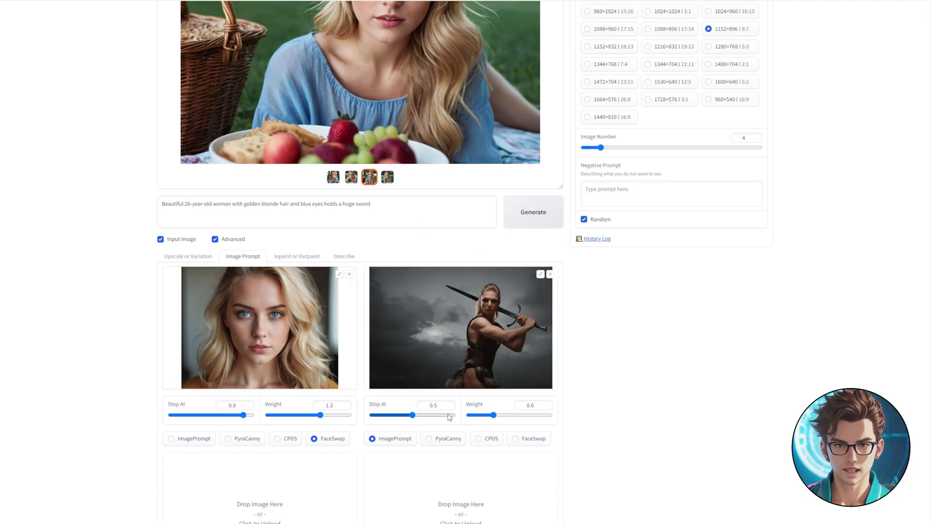
{"action": "left_click", "coordinate": [429, 438]}
{"action": "left_click", "coordinate": [541, 221]}
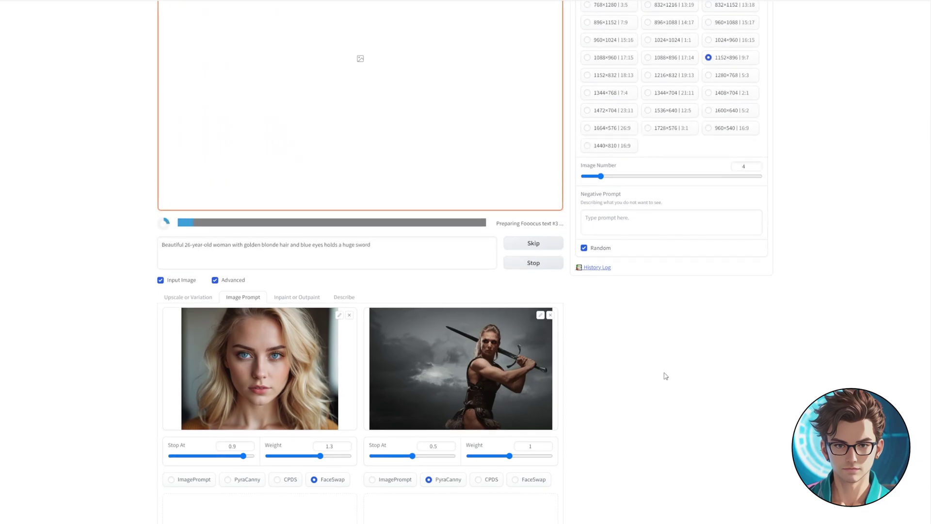
{"action": "scroll", "coordinate": [666, 376], "scroll_direction": "up", "scroll_amount": 1}
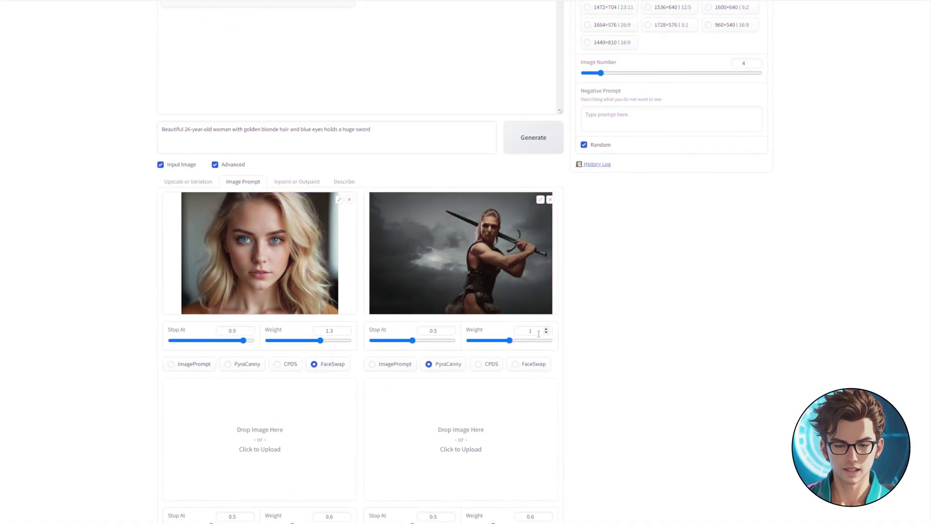
Step: Switch the warrior image prompt to CPDS and generate a new batch of sword images
{"action": "scroll", "coordinate": [538, 333], "scroll_direction": "down", "scroll_amount": 3}
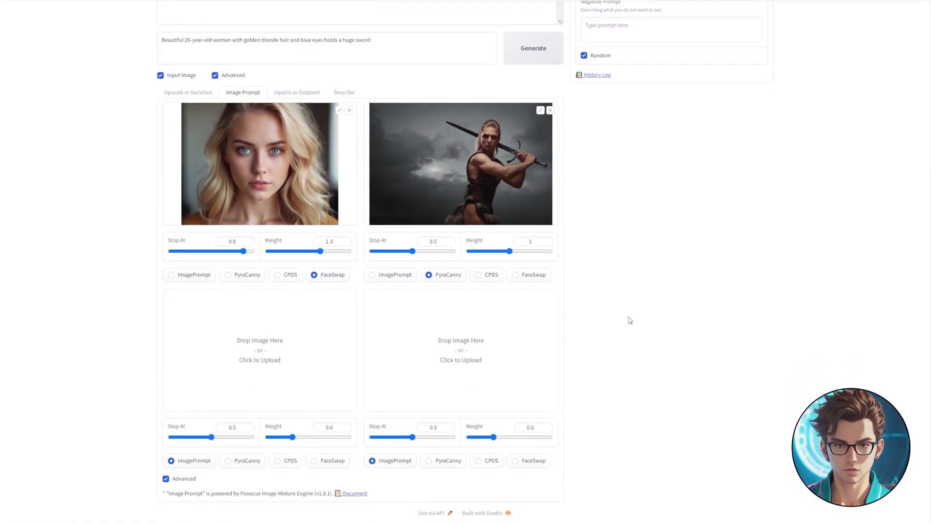
{"action": "left_click", "coordinate": [485, 275]}
{"action": "scroll", "coordinate": [601, 288], "scroll_direction": "up", "scroll_amount": 5}
{"action": "left_click", "coordinate": [531, 214]}
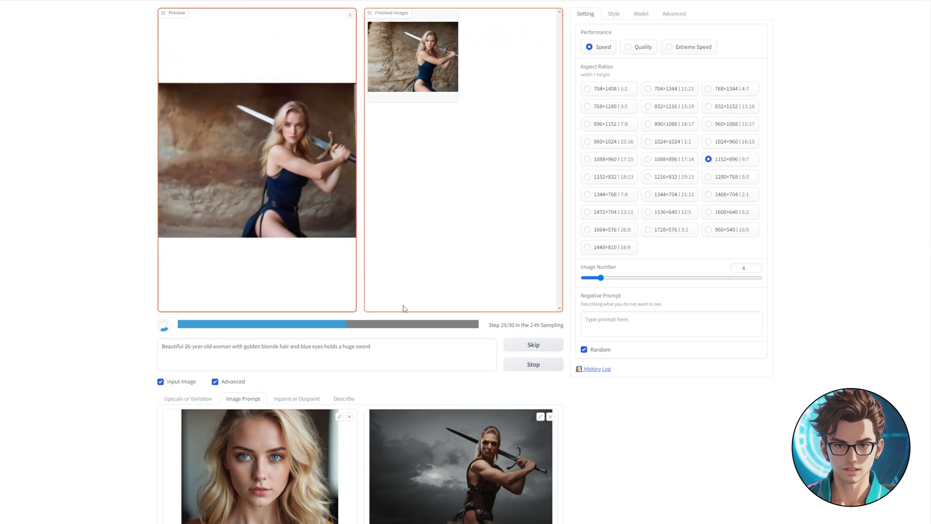
{"action": "scroll", "coordinate": [403, 307], "scroll_direction": "down", "scroll_amount": 1}
{"action": "scroll", "coordinate": [402, 306], "scroll_direction": "up", "scroll_amount": 1}
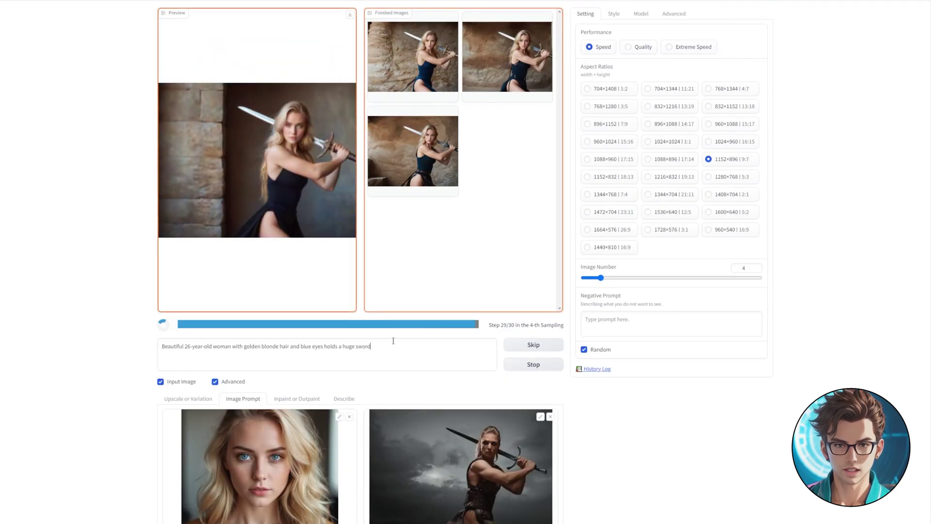
Step: Browse the four sword photos full-screen one after another
{"action": "left_click", "coordinate": [308, 239]}
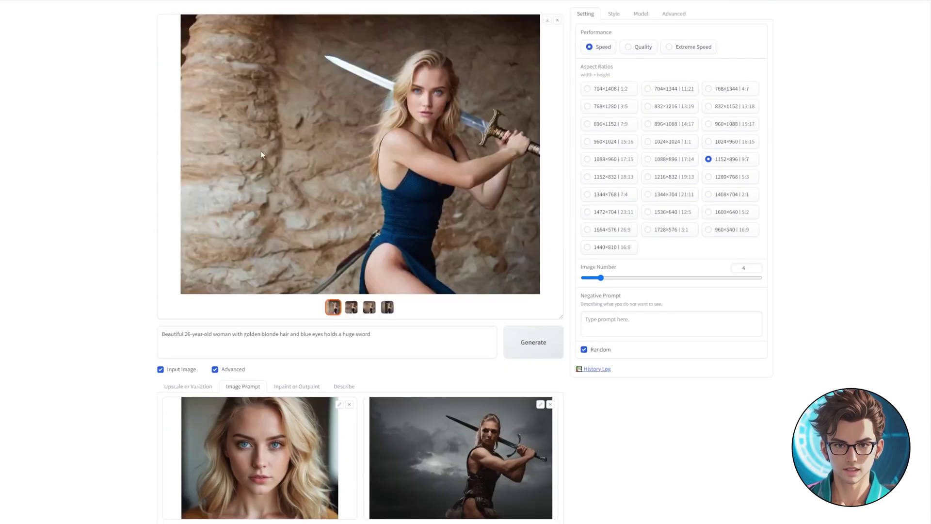
{"action": "left_click", "coordinate": [360, 226]}
{"action": "left_click", "coordinate": [388, 231]}
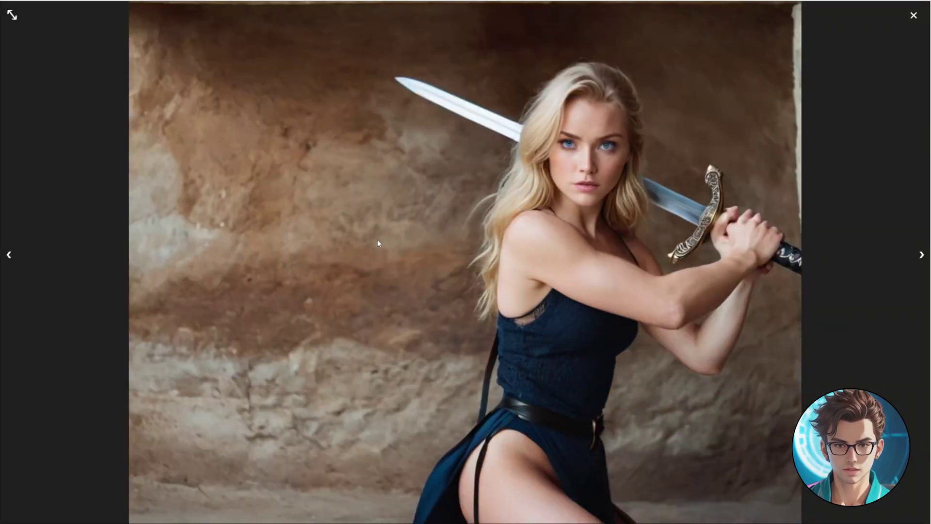
{"action": "left_click", "coordinate": [377, 239]}
{"action": "left_click", "coordinate": [392, 258]}
{"action": "left_click", "coordinate": [394, 258]}
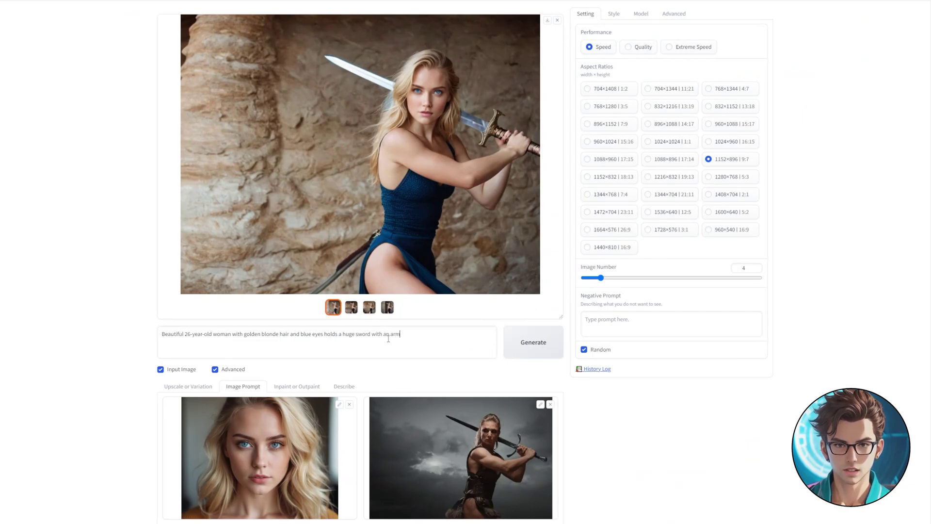
Step: Generate from the 'with an armor' prompt and browse the armored swordswoman results full-screen
{"action": "key", "text": "ctrl+Return"}
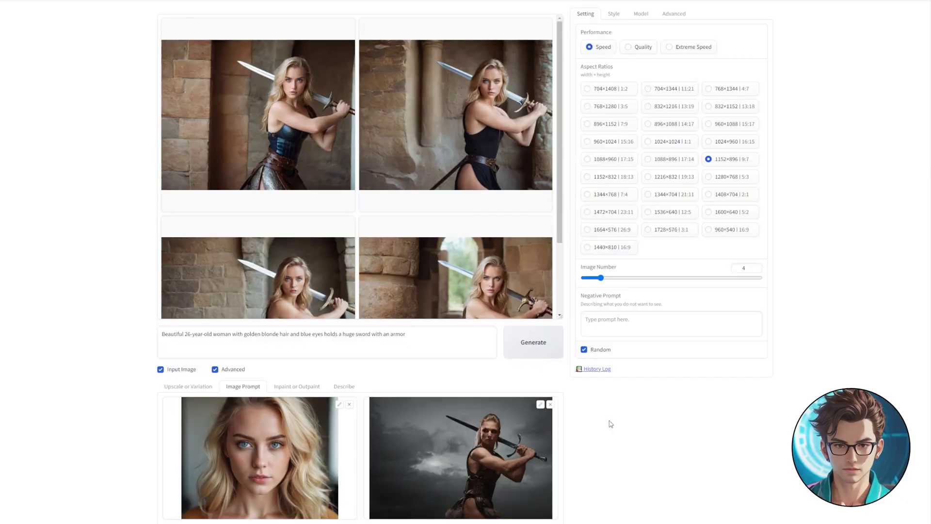
{"action": "left_click", "coordinate": [183, 143]}
{"action": "left_click", "coordinate": [421, 184]}
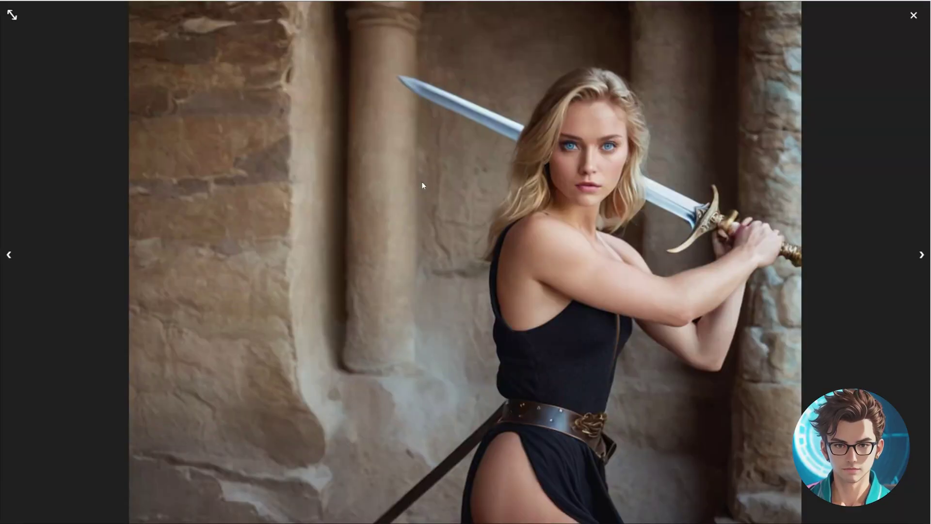
{"action": "left_click", "coordinate": [421, 182]}
{"action": "left_click", "coordinate": [397, 145]}
{"action": "key", "text": "Escape"}
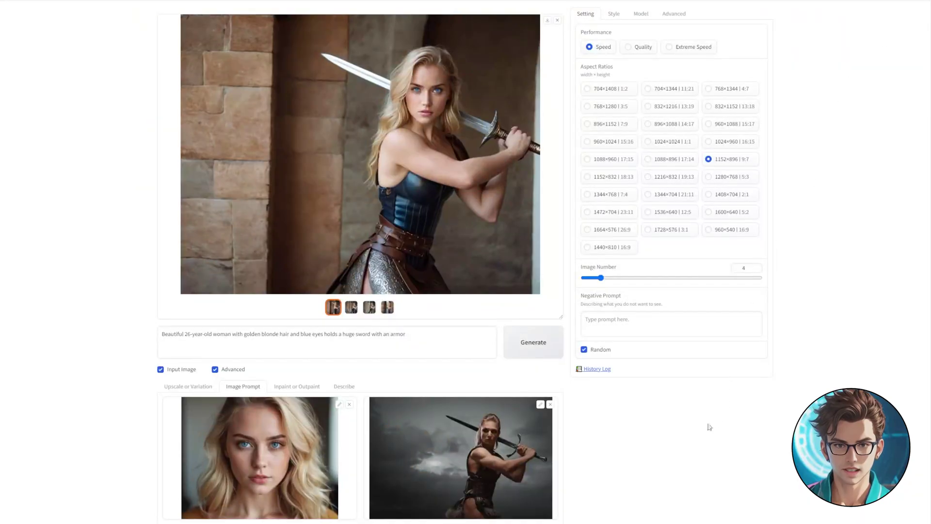
Step: Add the warrior photo as a third image prompt using PyraCanny
{"action": "scroll", "coordinate": [661, 416], "scroll_direction": "down", "scroll_amount": 5}
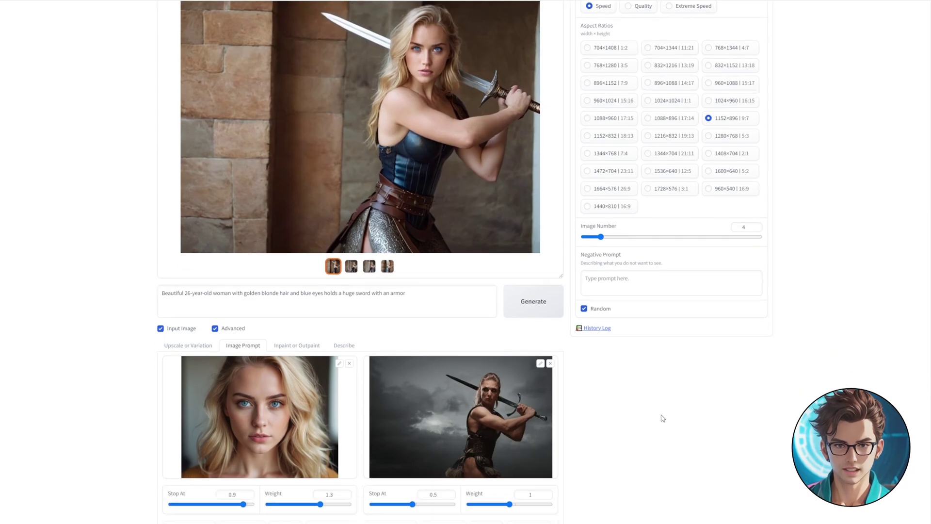
{"action": "left_click_drag", "start_coordinate": [460, 212], "coordinate": [262, 403]}
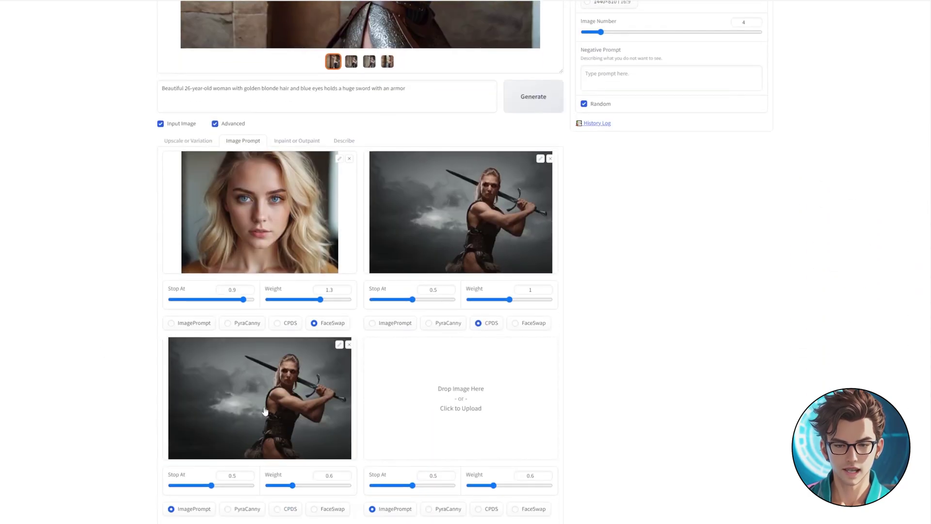
{"action": "left_click", "coordinate": [248, 509]}
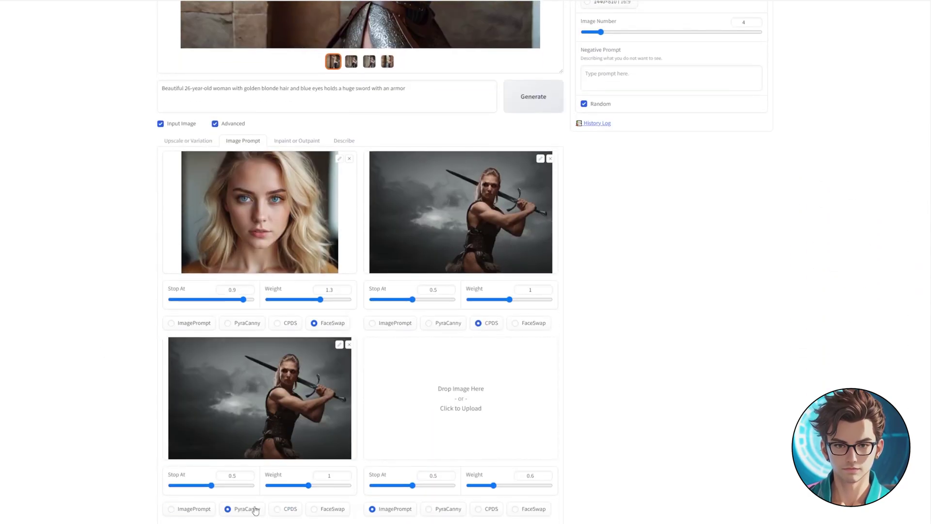
Step: Set the second (CPDS) reference to Stop At 0.6 and Weight 1.1
{"action": "left_click", "coordinate": [435, 289]}
{"action": "type", "text": "6"}
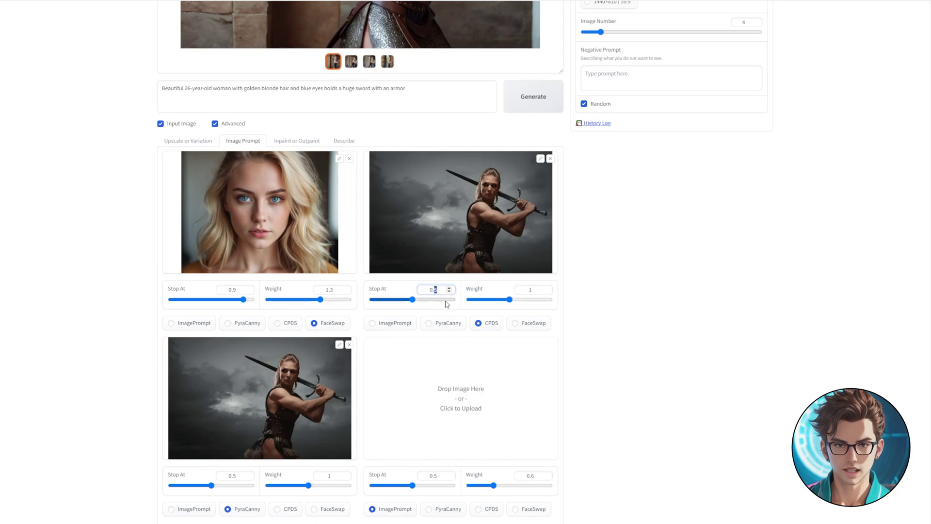
{"action": "left_click", "coordinate": [536, 290]}
{"action": "type", "text": ".1"}
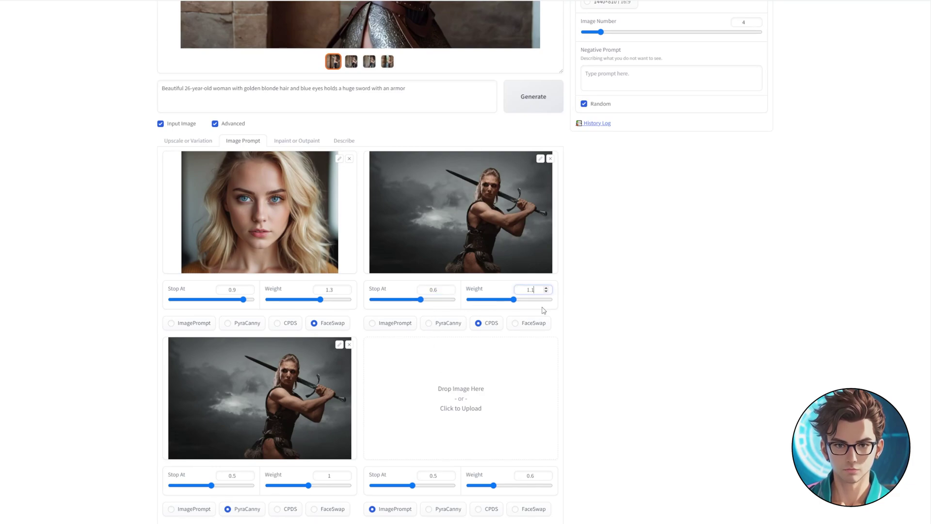
{"action": "scroll", "coordinate": [606, 252], "scroll_direction": "up", "scroll_amount": 2}
Step: Generate a new swordswoman batch with the adjusted references and page through each result full-screen
{"action": "left_click", "coordinate": [543, 185]}
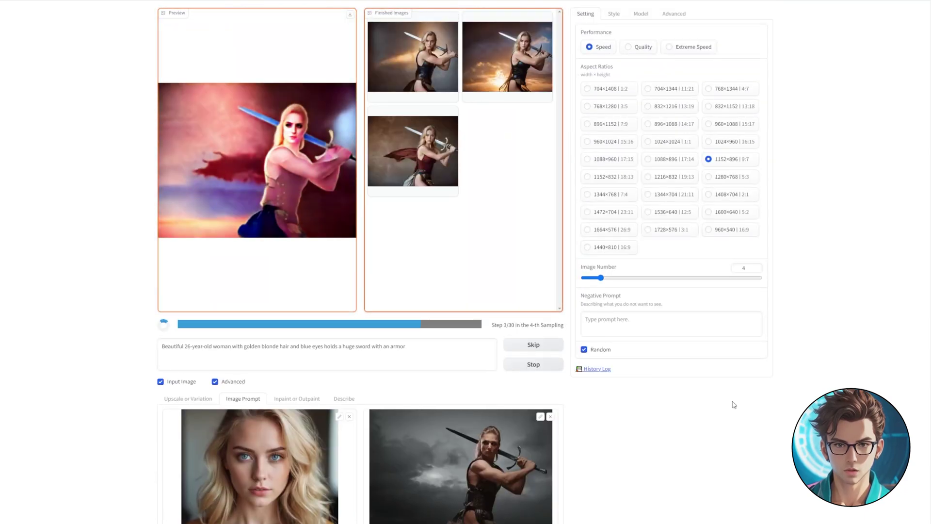
{"action": "left_click", "coordinate": [419, 165]}
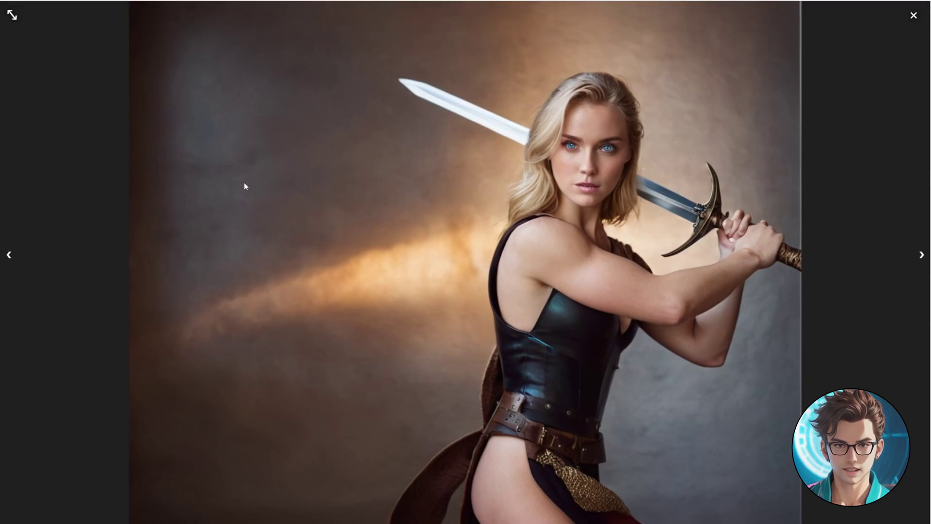
{"action": "left_click", "coordinate": [257, 253]}
{"action": "left_click", "coordinate": [125, 269]}
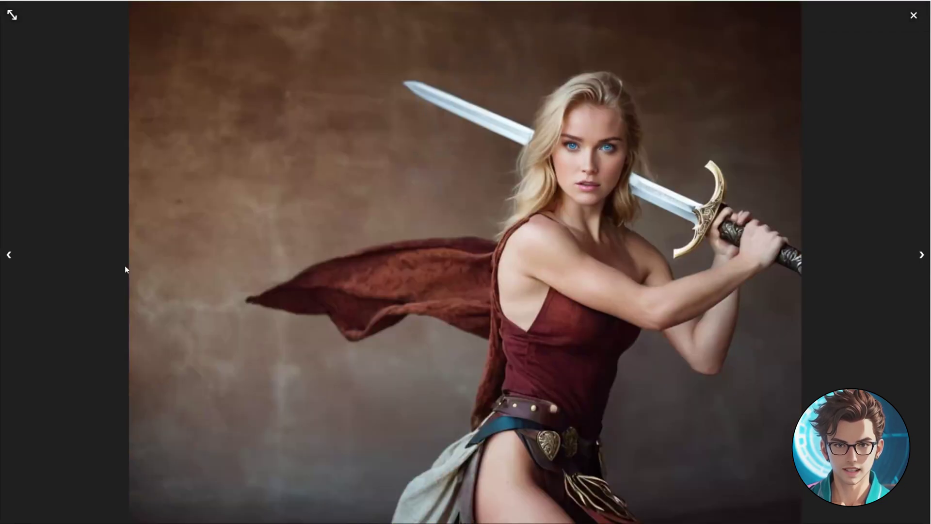
{"action": "left_click", "coordinate": [128, 265]}
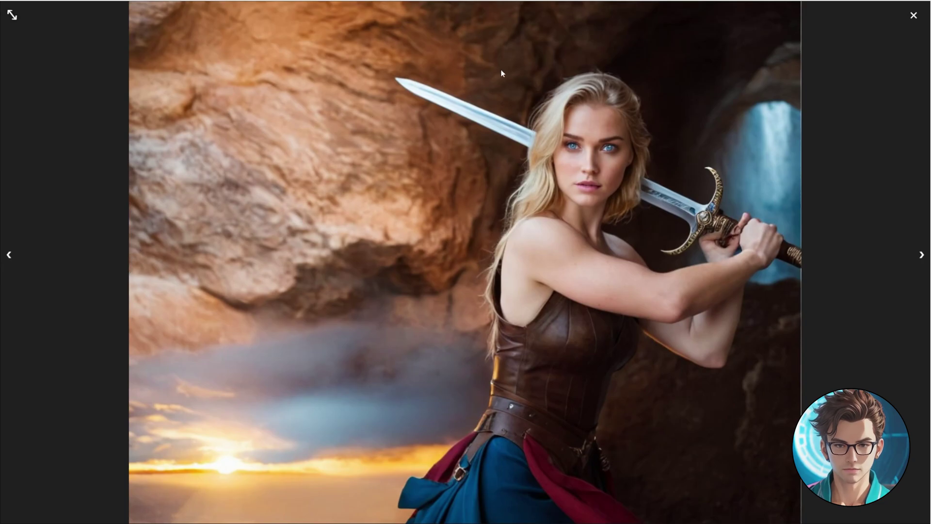
{"action": "left_click", "coordinate": [778, 39]}
{"action": "left_click", "coordinate": [913, 15]}
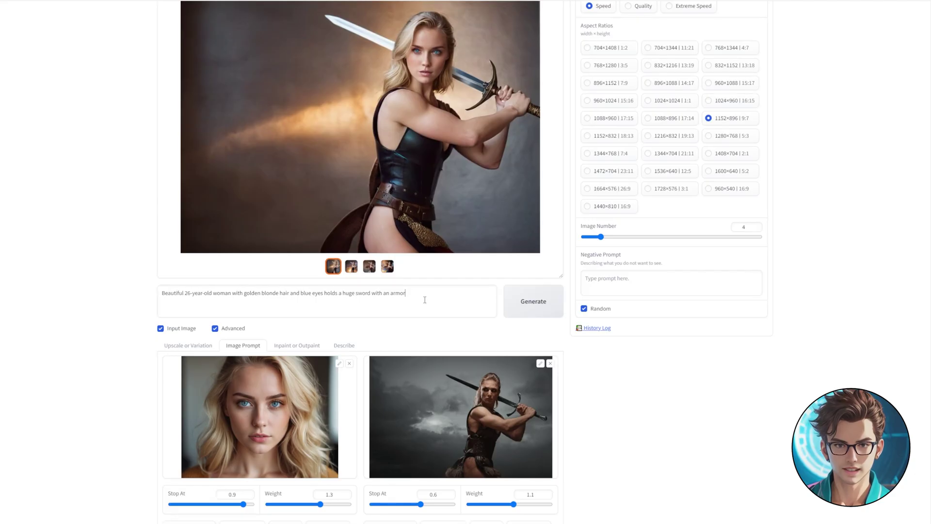
Step: Browse the stormy-cloud swordswoman results full-screen, then show the Upscale or Variation options
{"action": "type", "text": "s"}
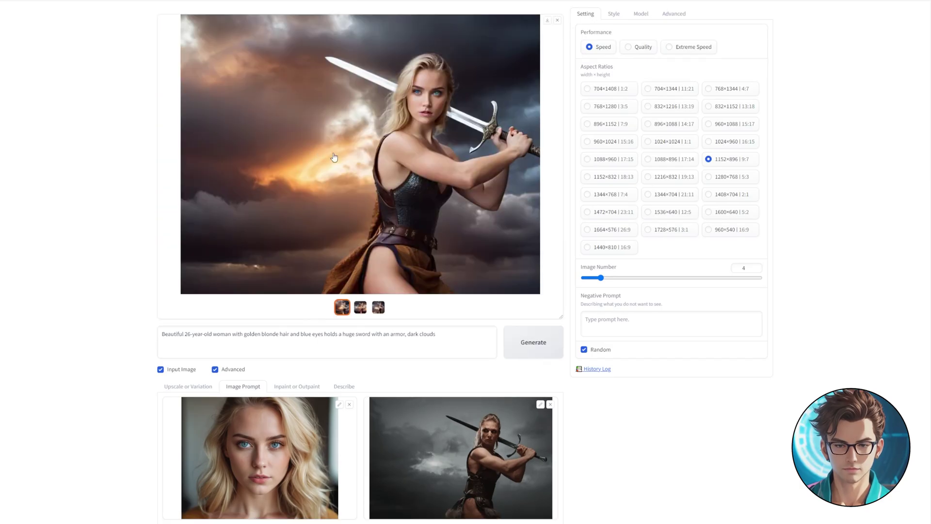
{"action": "left_click", "coordinate": [334, 157]}
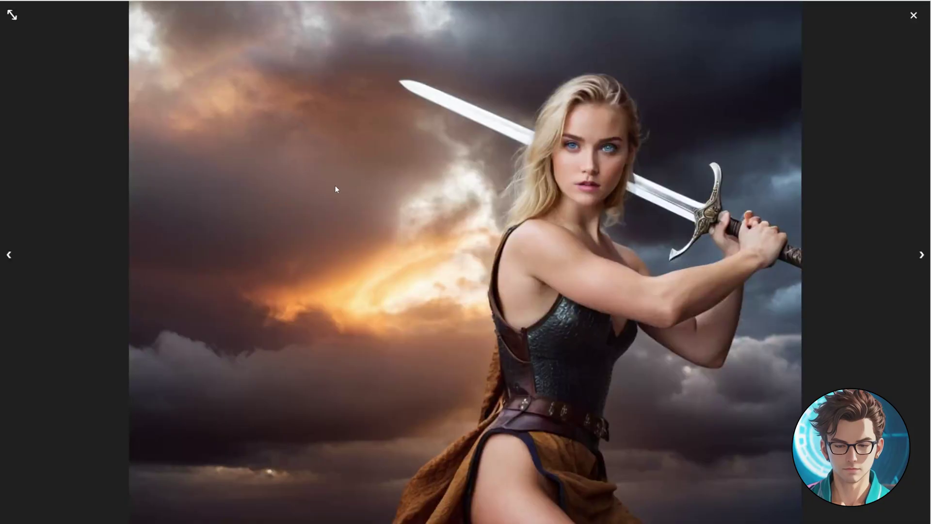
{"action": "left_click", "coordinate": [335, 185]}
{"action": "left_click", "coordinate": [335, 185]}
{"action": "key", "text": "Right"}
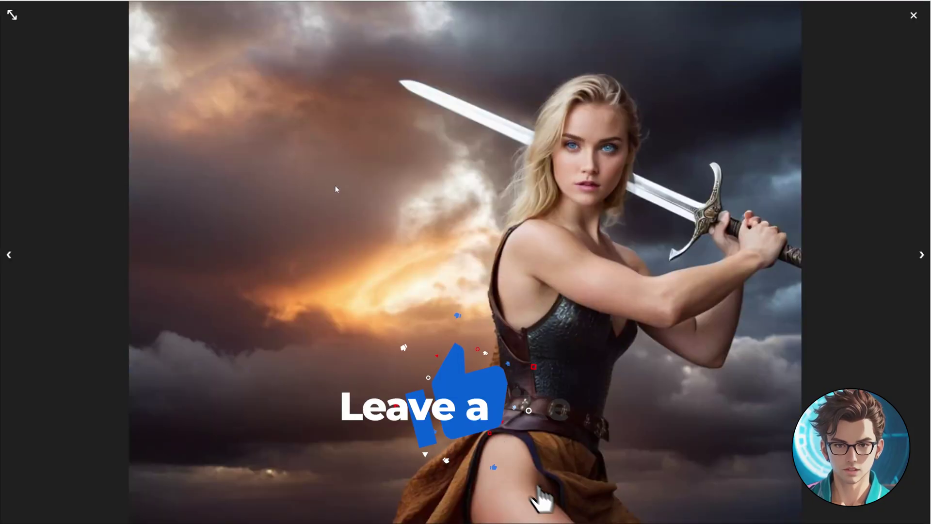
{"action": "key", "text": "Left"}
{"action": "key", "text": "Right"}
{"action": "key", "text": "Escape"}
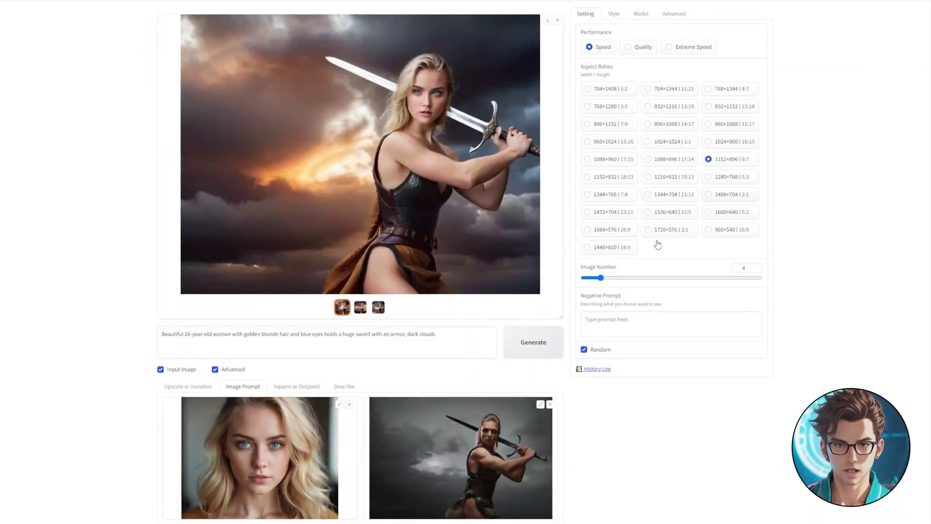
{"action": "left_click", "coordinate": [193, 387]}
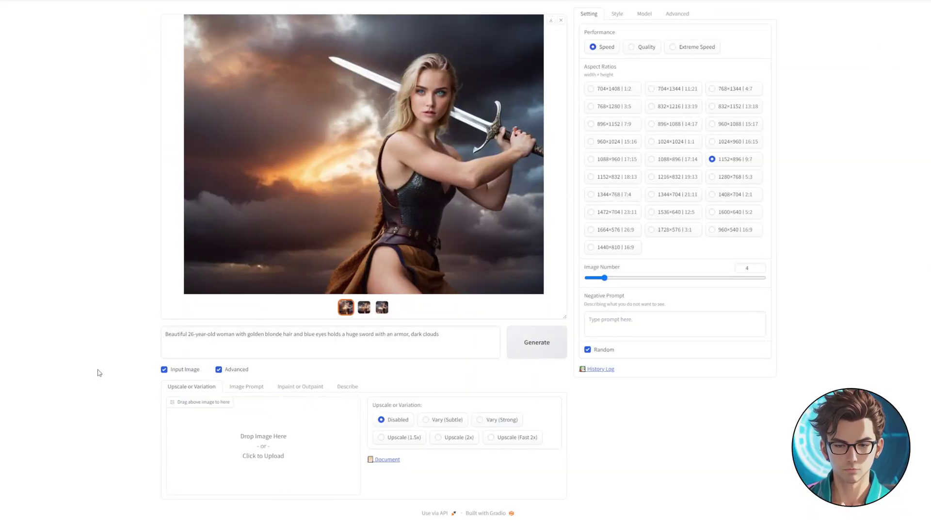
Step: Enable Developer Debug Mode plus Mixing Image Prompt and Vary/Upscale, and load the swordswoman image as the variation source
{"action": "left_click", "coordinate": [673, 13]}
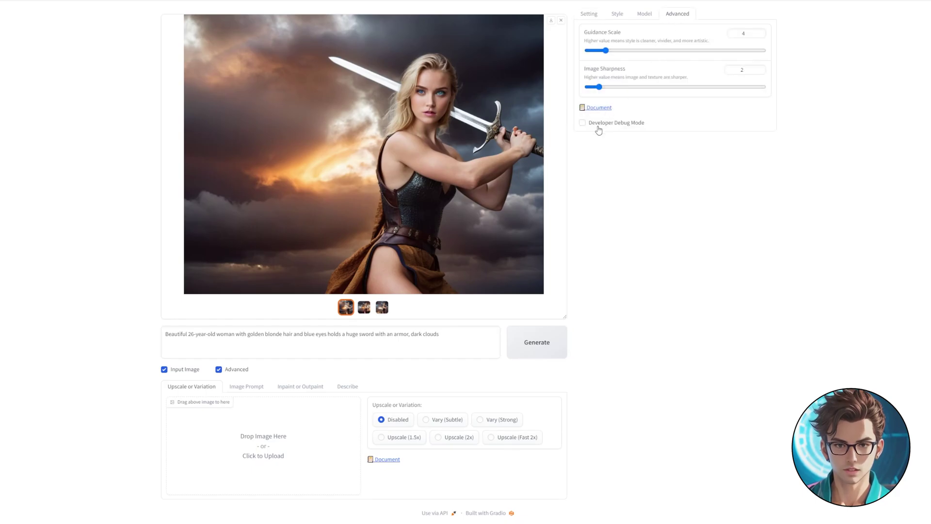
{"action": "left_click", "coordinate": [599, 127]}
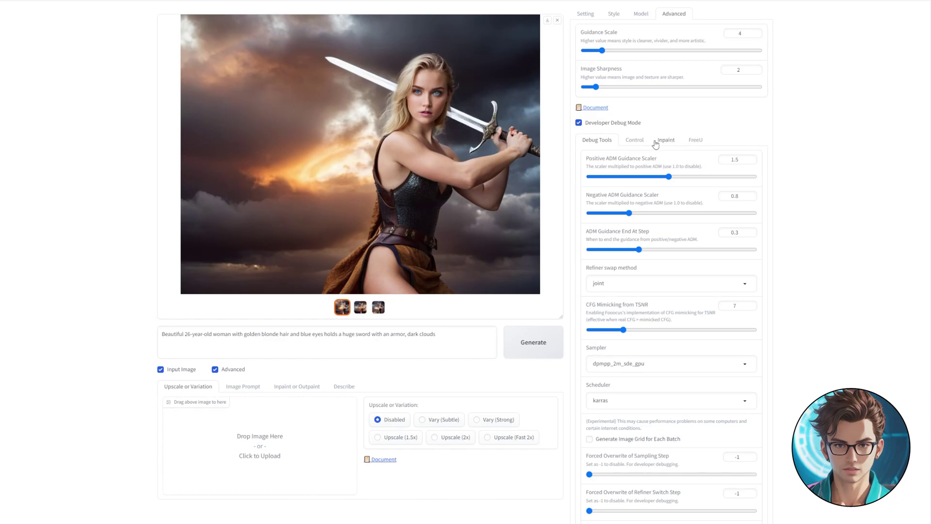
{"action": "left_click", "coordinate": [636, 141]}
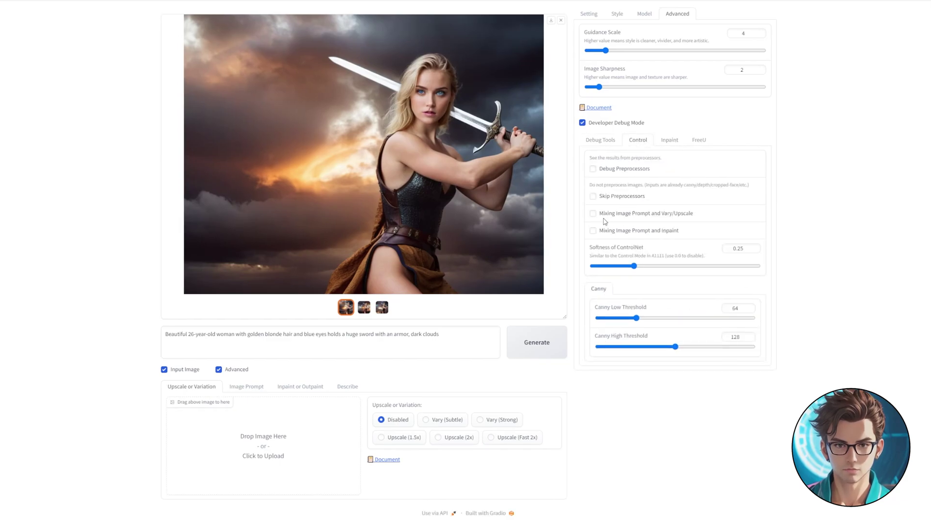
{"action": "left_click", "coordinate": [648, 222]}
{"action": "left_click_drag", "start_coordinate": [433, 173], "coordinate": [310, 444]}
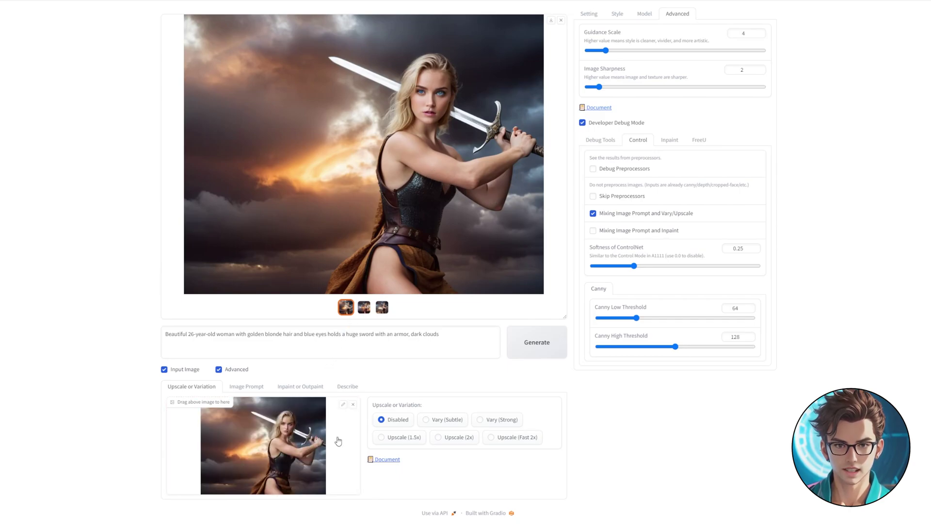
Step: Generate Vary (Subtle) versions of the swordswoman image and browse the variants full-screen
{"action": "left_click", "coordinate": [457, 422]}
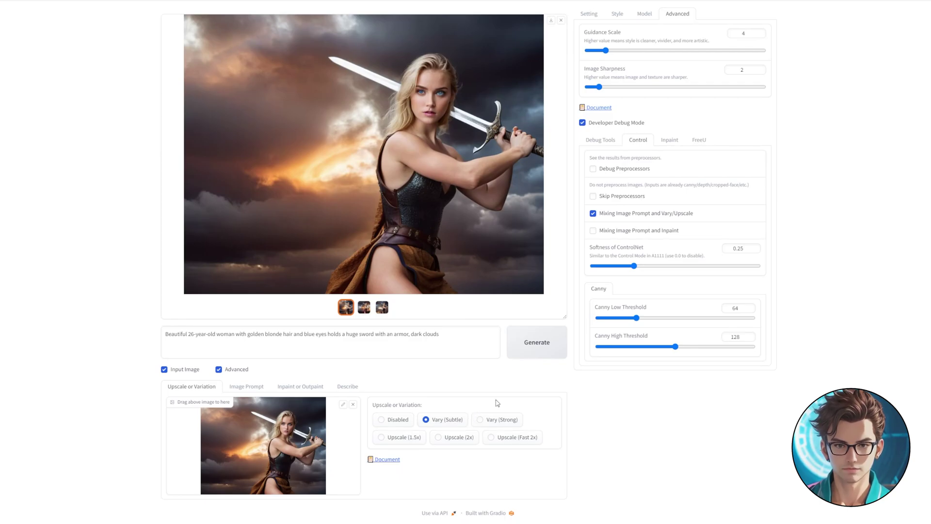
{"action": "left_click", "coordinate": [533, 347]}
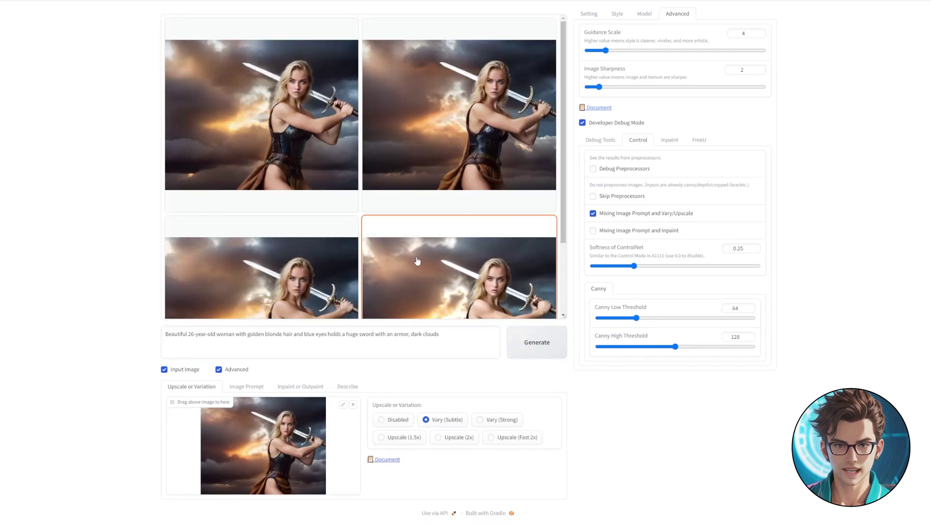
{"action": "left_click", "coordinate": [290, 148]}
{"action": "left_click", "coordinate": [377, 178]}
{"action": "key", "text": "Right"}
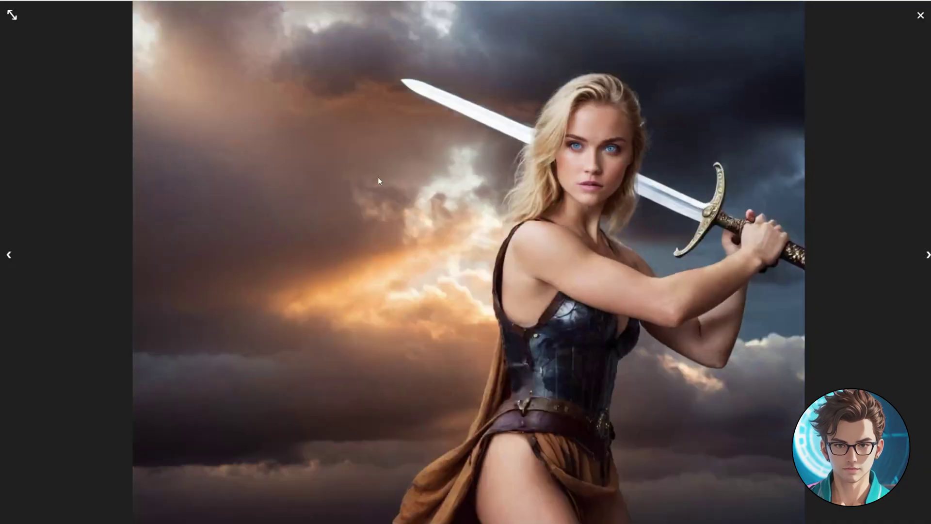
{"action": "key", "text": "Right"}
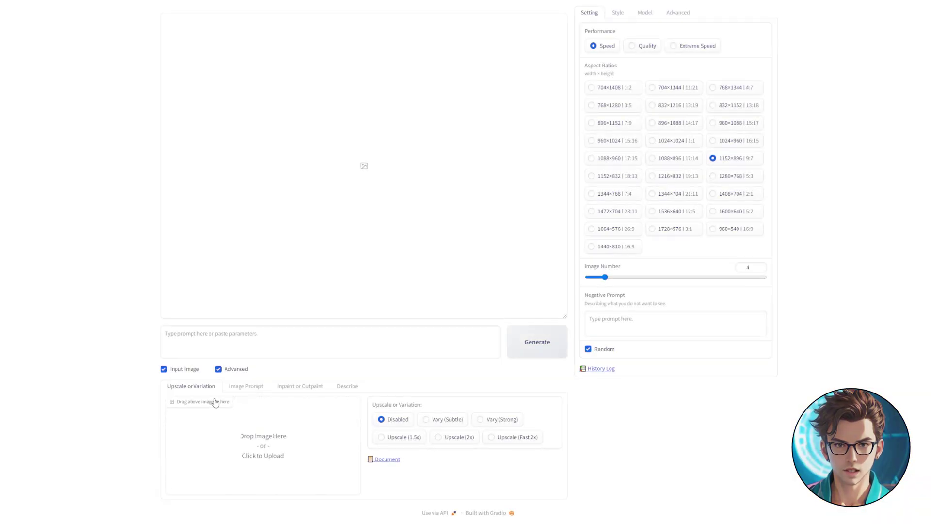
Step: Put the blonde portrait in the first image prompt slot as FaceSwap with weight 1.2
{"action": "left_click", "coordinate": [246, 385]}
{"action": "scroll", "coordinate": [249, 391], "scroll_direction": "down", "scroll_amount": 5}
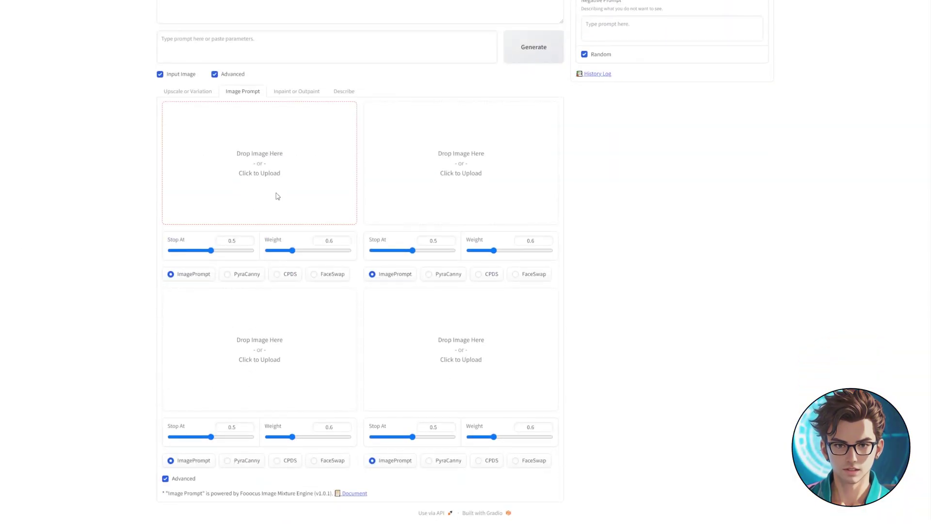
{"action": "left_click_drag", "start_coordinate": [276, 197], "coordinate": [276, 215]}
{"action": "left_click", "coordinate": [334, 274]}
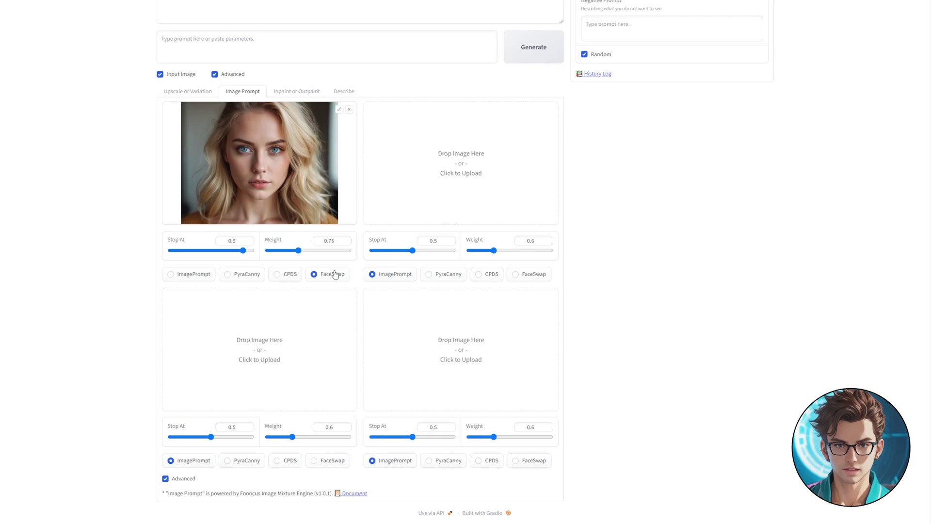
{"action": "double_click", "coordinate": [330, 240]}
{"action": "type", "text": "1.2"}
{"action": "left_click", "coordinate": [644, 245]}
Step: Bring up the Inpaint or Outpaint area
{"action": "scroll", "coordinate": [630, 264], "scroll_direction": "up", "scroll_amount": 3}
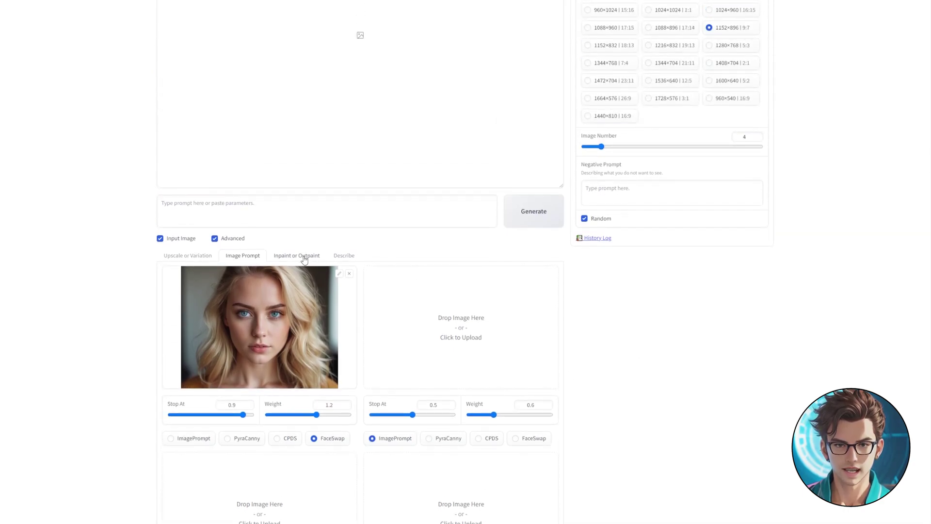
{"action": "left_click", "coordinate": [304, 260]}
{"action": "scroll", "coordinate": [299, 266], "scroll_direction": "down", "scroll_amount": 1}
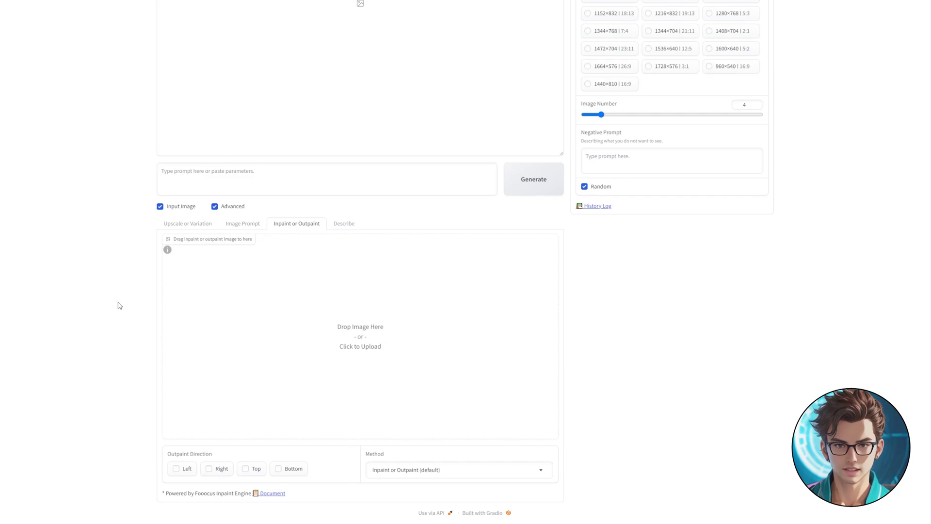
Step: Drop the beach picnic photo into the inpaint area and brush a mask over the woman's head
{"action": "left_click_drag", "start_coordinate": [120, 306], "coordinate": [224, 326]}
{"action": "mouse_move", "coordinate": [360, 261]}
{"action": "left_mouse_down"}
{"action": "mouse_move", "coordinate": [365, 313]}
{"action": "mouse_move", "coordinate": [353, 264]}
{"action": "mouse_move", "coordinate": [353, 273]}
{"action": "mouse_move", "coordinate": [367, 271]}
{"action": "mouse_move", "coordinate": [316, 276]}
{"action": "mouse_move", "coordinate": [286, 328]}
{"action": "mouse_move", "coordinate": [296, 304]}
{"action": "mouse_move", "coordinate": [311, 324]}
{"action": "mouse_move", "coordinate": [357, 321]}
{"action": "mouse_move", "coordinate": [308, 311]}
{"action": "mouse_move", "coordinate": [333, 267]}
{"action": "mouse_move", "coordinate": [322, 302]}
{"action": "mouse_move", "coordinate": [356, 278]}
{"action": "mouse_move", "coordinate": [351, 270]}
{"action": "mouse_move", "coordinate": [349, 288]}
{"action": "mouse_move", "coordinate": [345, 254]}
{"action": "mouse_move", "coordinate": [367, 262]}
{"action": "mouse_move", "coordinate": [373, 294]}
{"action": "mouse_move", "coordinate": [315, 281]}
{"action": "mouse_move", "coordinate": [292, 304]}
{"action": "mouse_move", "coordinate": [317, 272]}
{"action": "mouse_move", "coordinate": [276, 324]}
{"action": "mouse_move", "coordinate": [291, 295]}
{"action": "mouse_move", "coordinate": [287, 277]}
{"action": "mouse_move", "coordinate": [308, 281]}
{"action": "left_mouse_up"}
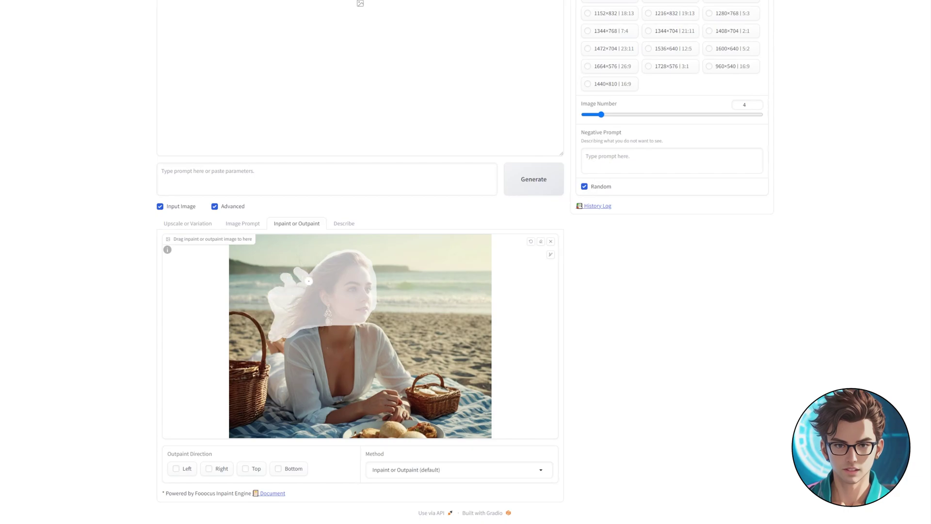
{"action": "scroll", "coordinate": [703, 254], "scroll_direction": "up", "scroll_amount": 3}
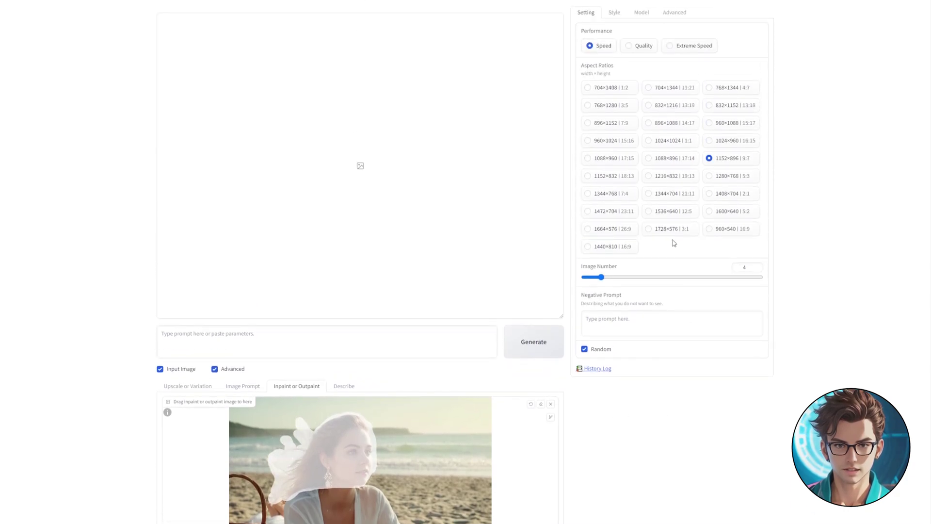
Step: Enable Developer Debug Mode, turn on Mixing Image Prompt and Inpaint, and paste the beach picnic prompt
{"action": "left_click", "coordinate": [684, 14]}
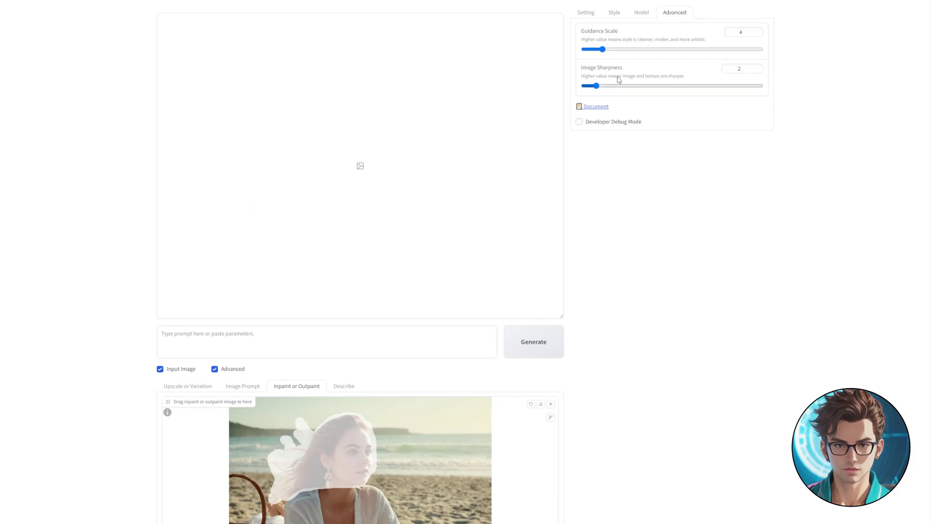
{"action": "left_click", "coordinate": [590, 122]}
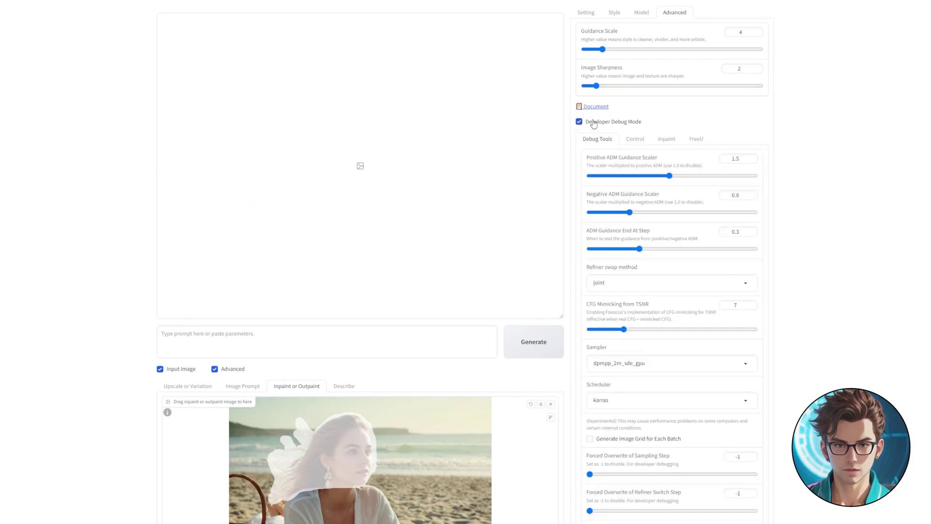
{"action": "left_click", "coordinate": [636, 141]}
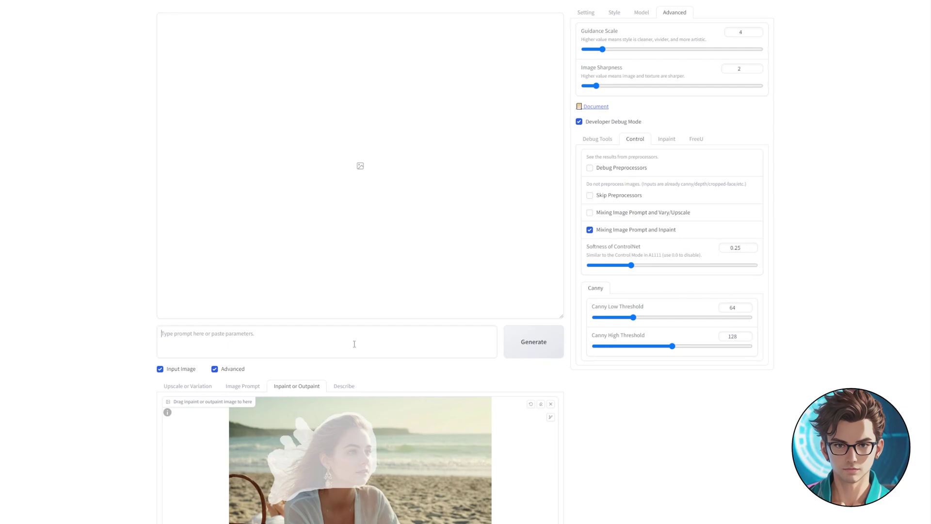
{"action": "type", "text": "Beautiful 26-year-old woman with golden blonde hair and blue eyes having a pic nic at the beach"}
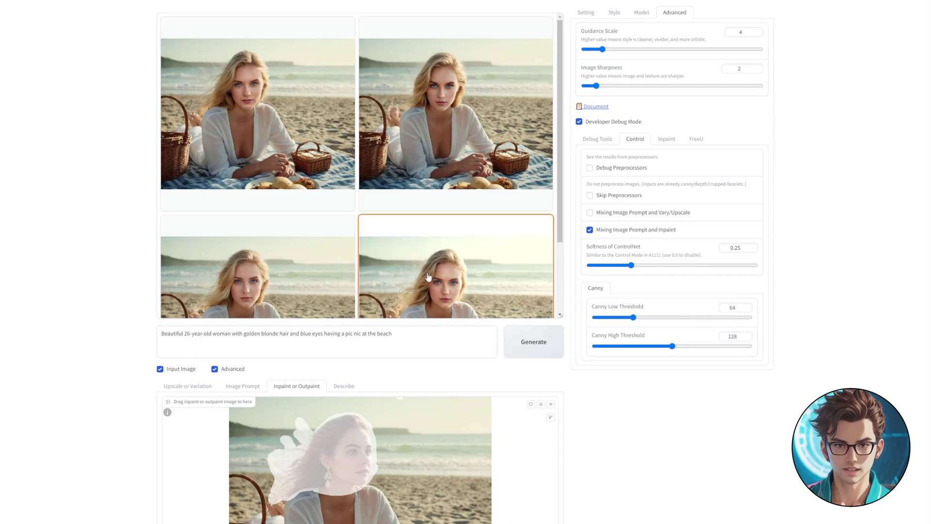
Step: View the first beach picnic result full-screen, then show the Upscale or Variation options
{"action": "left_click", "coordinate": [274, 153]}
{"action": "left_click", "coordinate": [429, 185]}
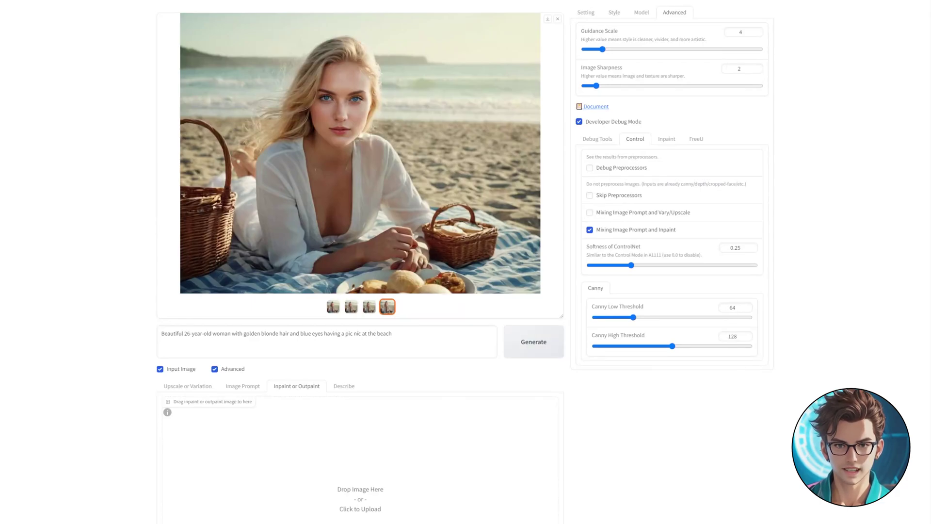
{"action": "left_click", "coordinate": [198, 391]}
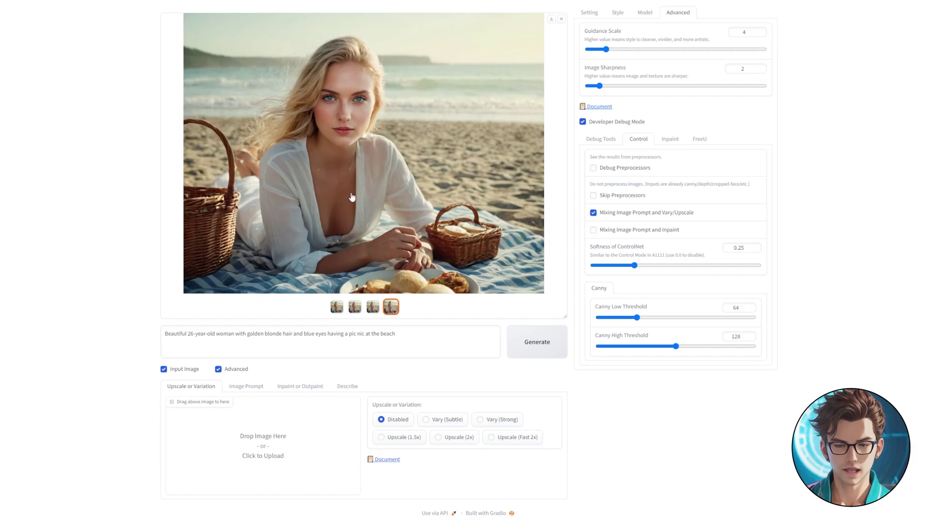
Step: Load the beach image as variation source, generate Vary (Subtle) results, and browse them full-screen
{"action": "left_click_drag", "start_coordinate": [338, 227], "coordinate": [264, 459]}
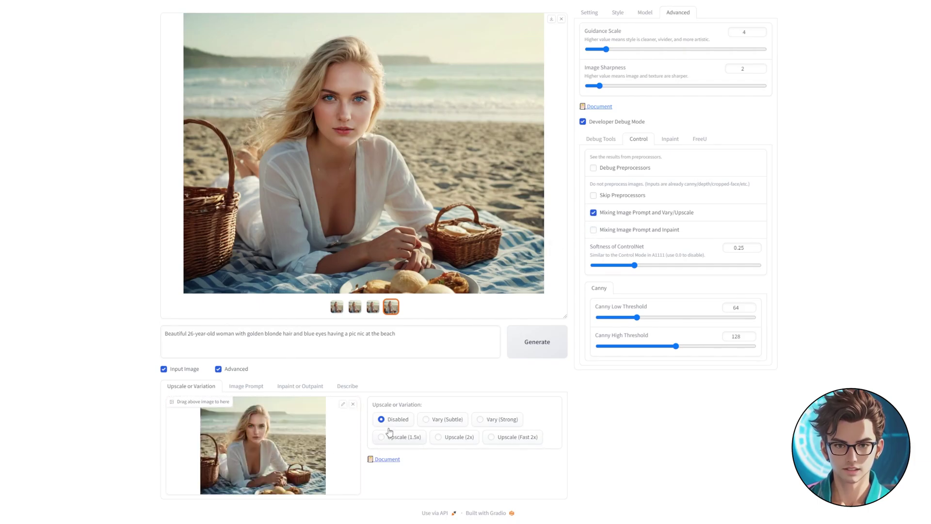
{"action": "left_click", "coordinate": [447, 419]}
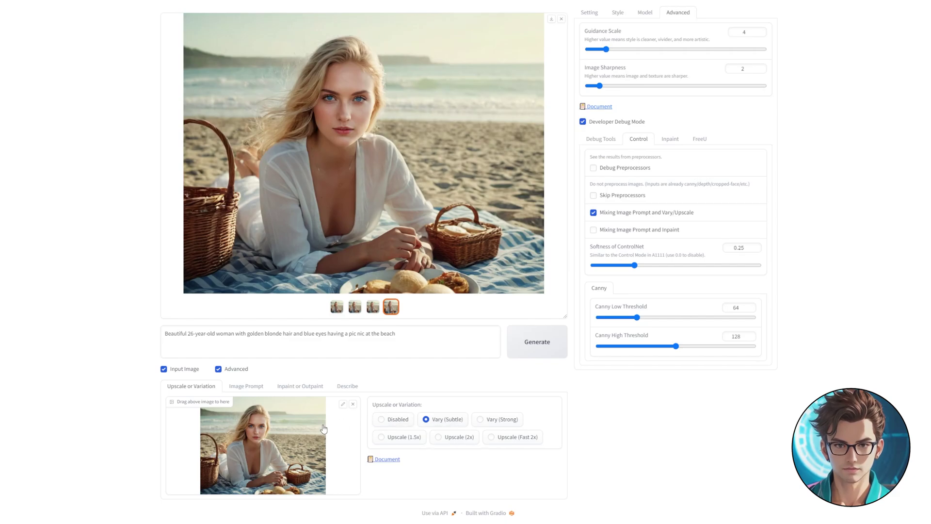
{"action": "left_click", "coordinate": [537, 343]}
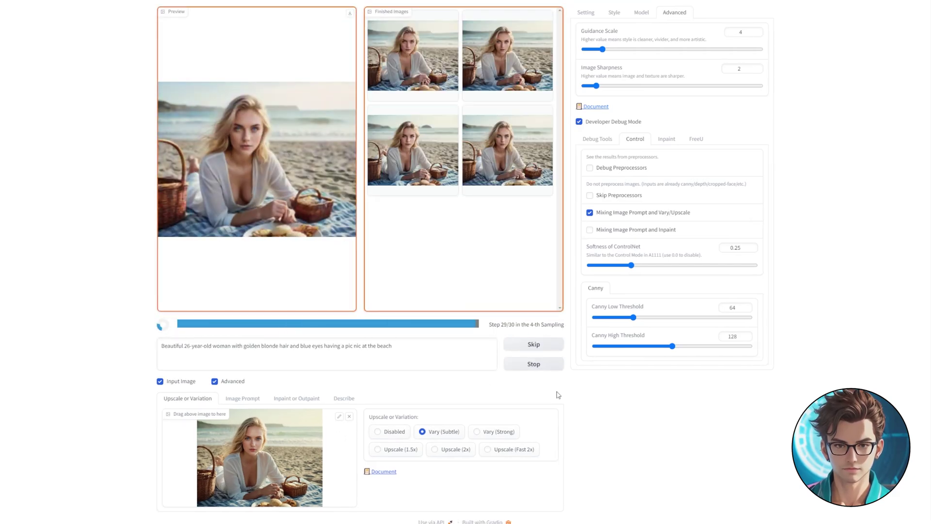
{"action": "left_click", "coordinate": [509, 218]}
{"action": "key", "text": "Right"}
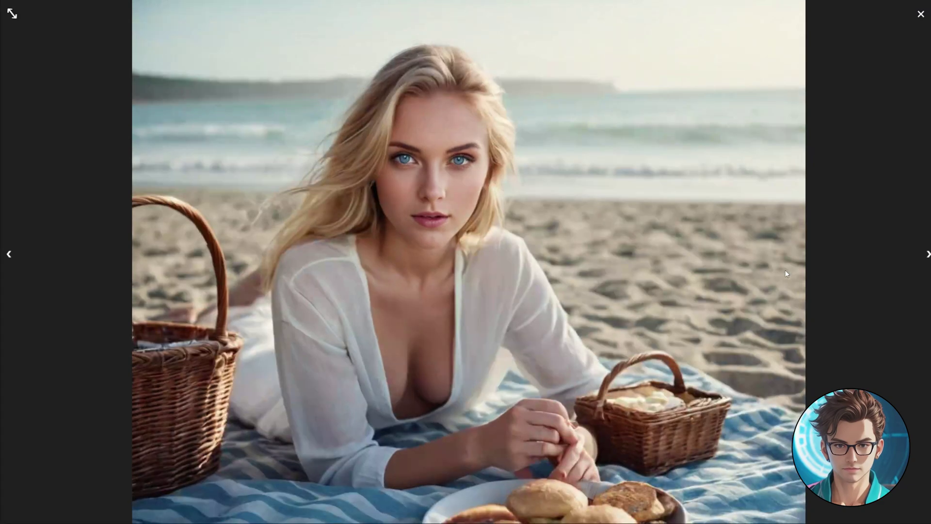
{"action": "key", "text": "Right"}
{"action": "key", "text": "Right"}
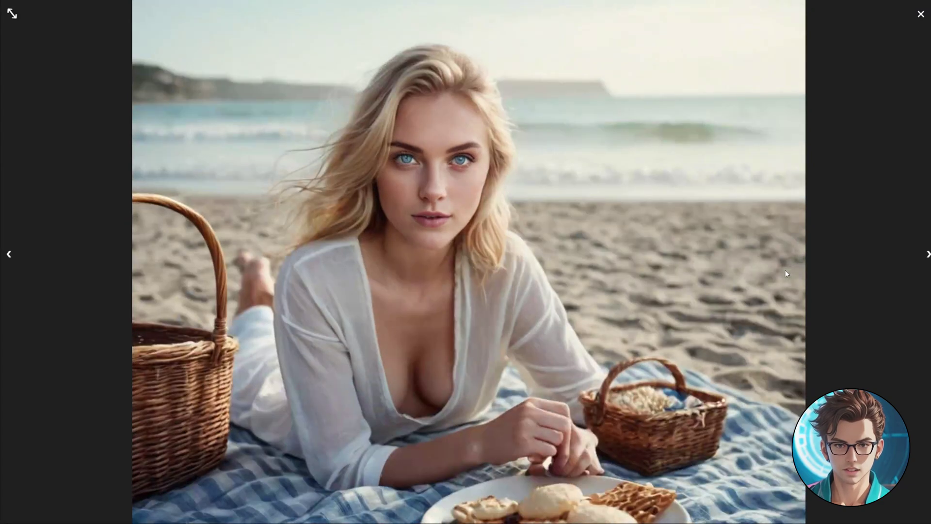
{"action": "key", "text": "Right"}
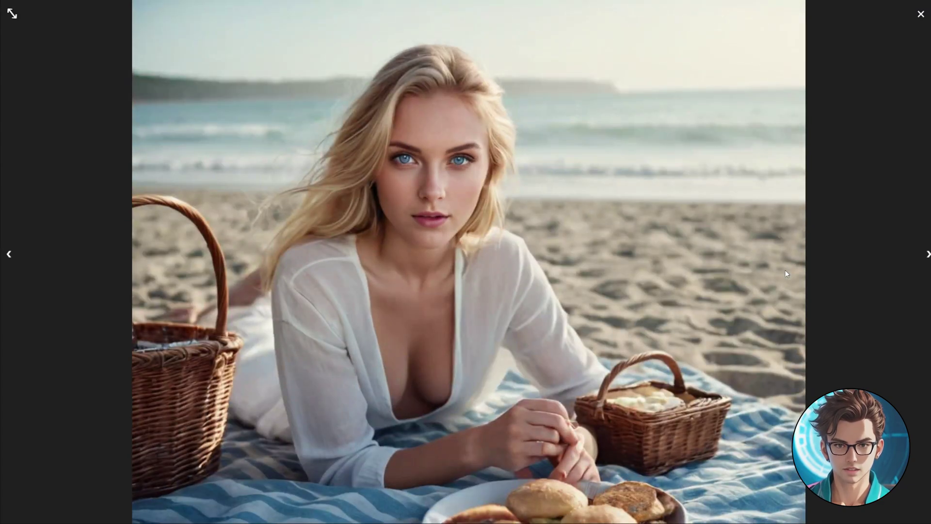